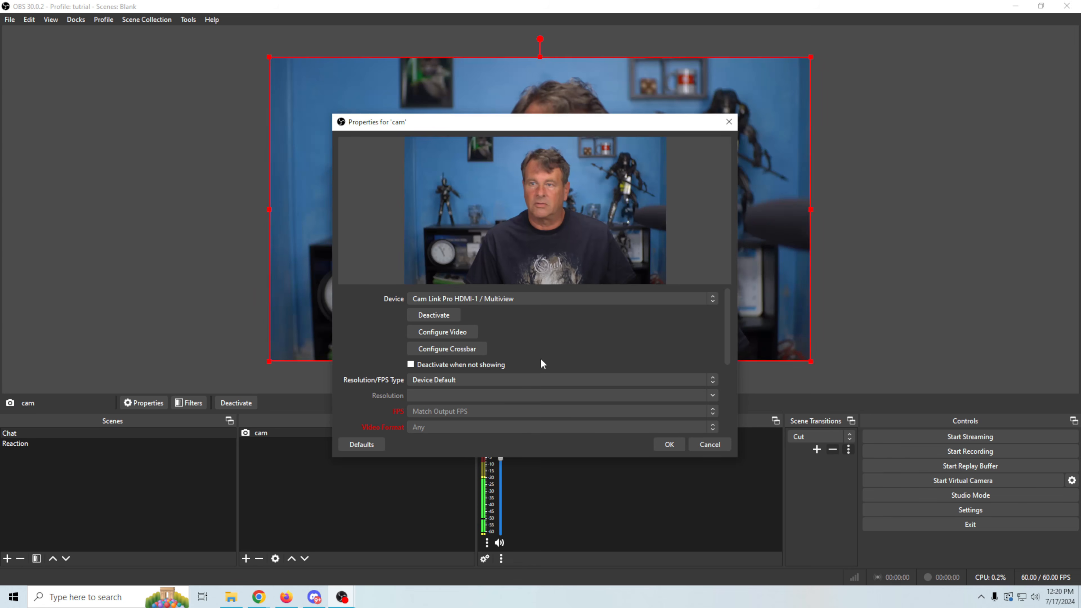
# Enable a custom audio device for the cam source and set it to Cam Link Pro Audio-1
pyautogui.click(589, 300)
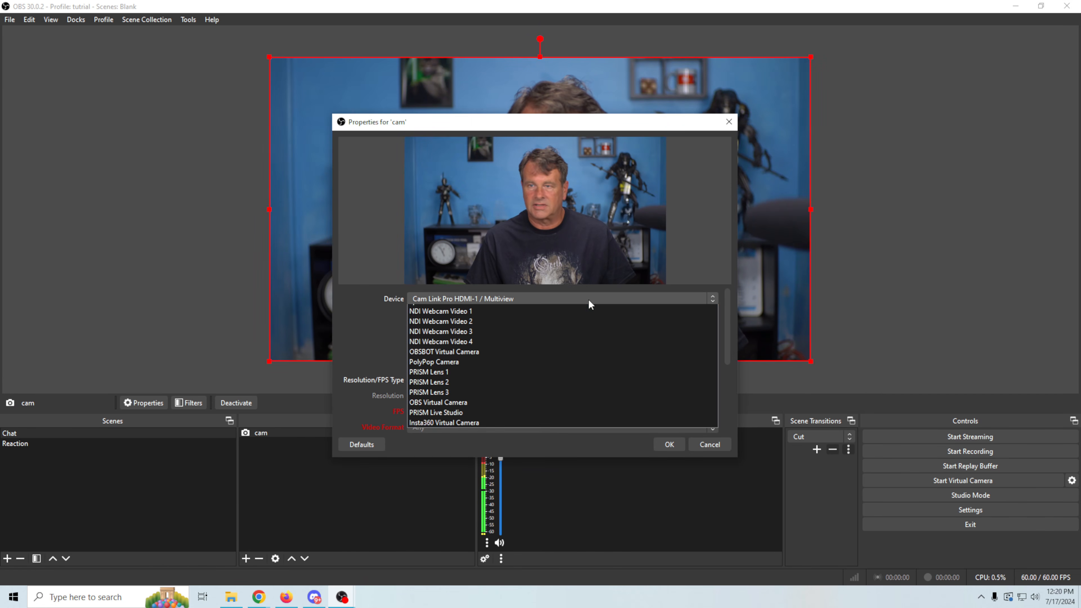
pyautogui.click(554, 313)
pyautogui.scroll(-4, 544, 385)
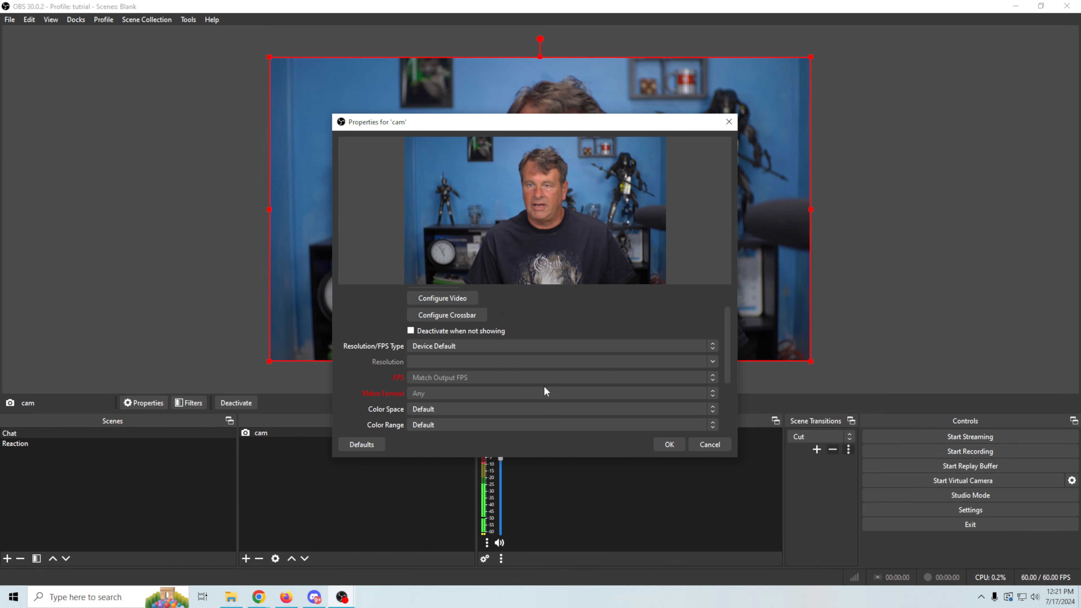
pyautogui.scroll(-2, 485, 421)
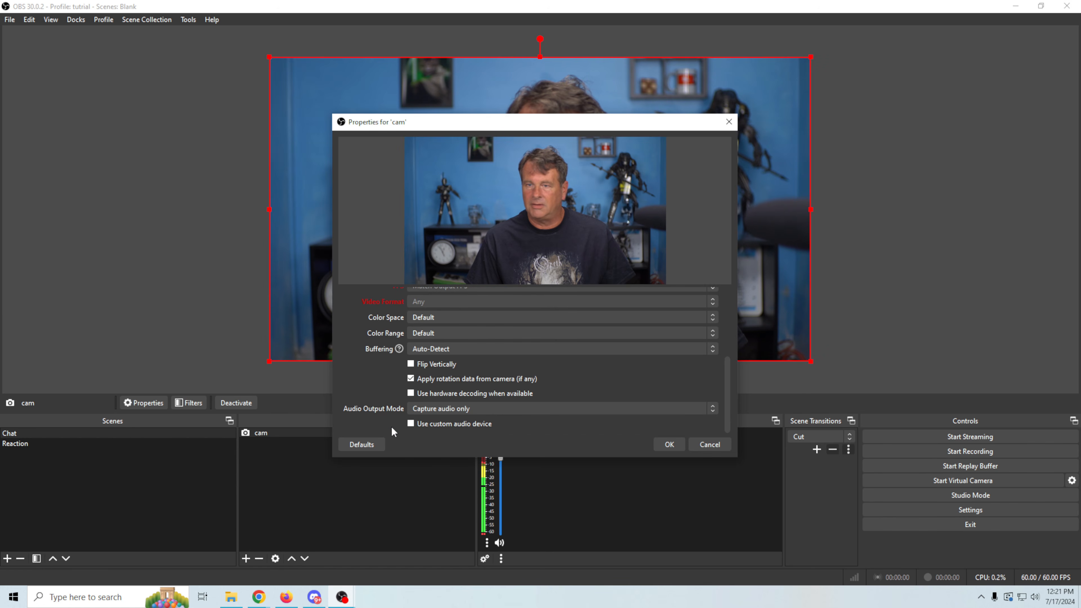
pyautogui.scroll(2, 409, 426)
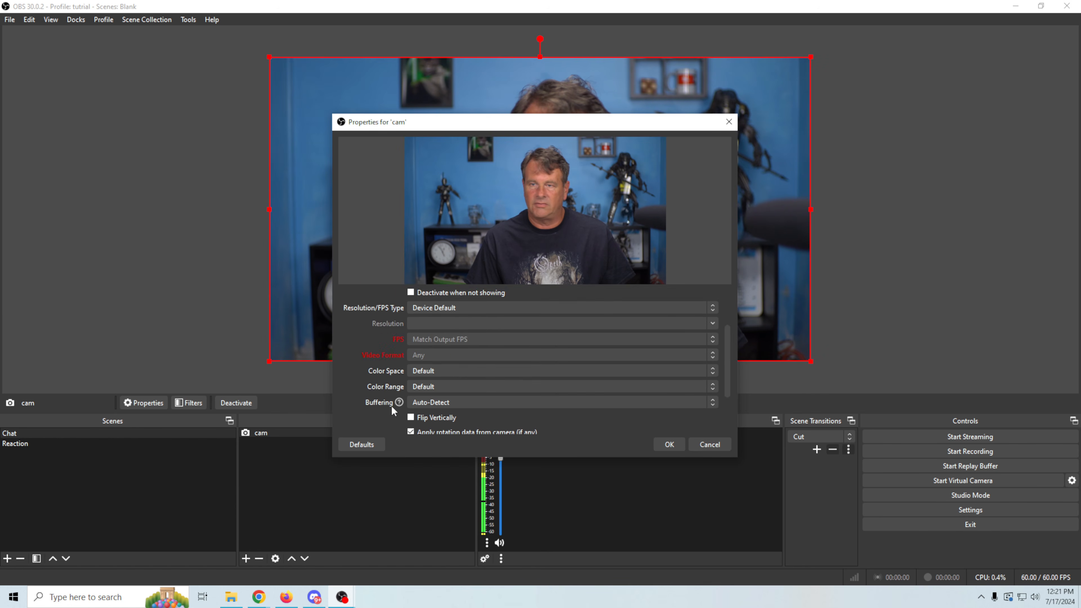
pyautogui.scroll(-3, 390, 406)
pyautogui.click(479, 423)
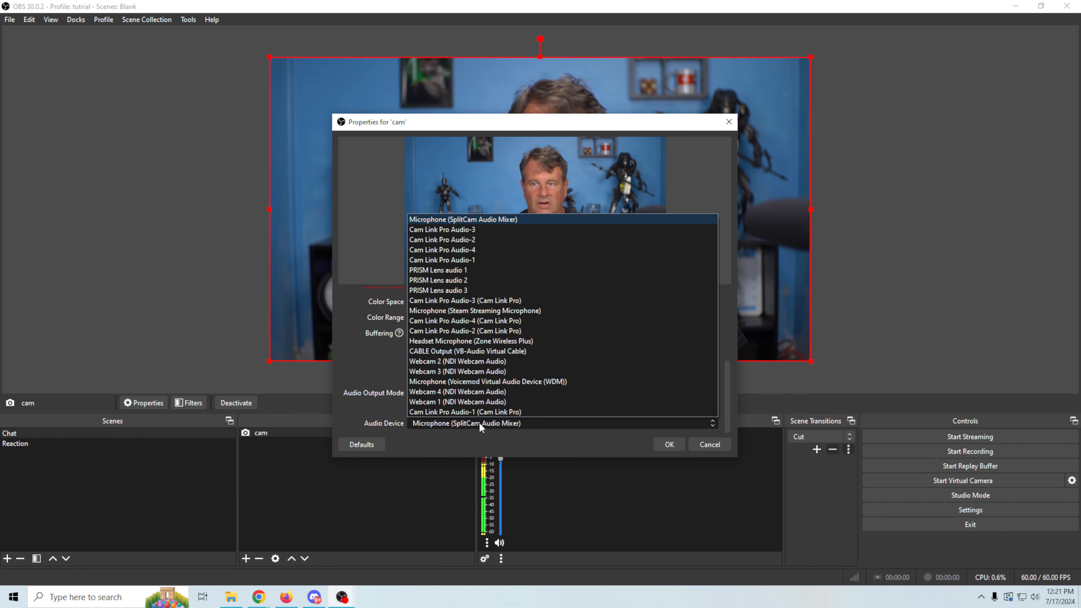
pyautogui.click(454, 261)
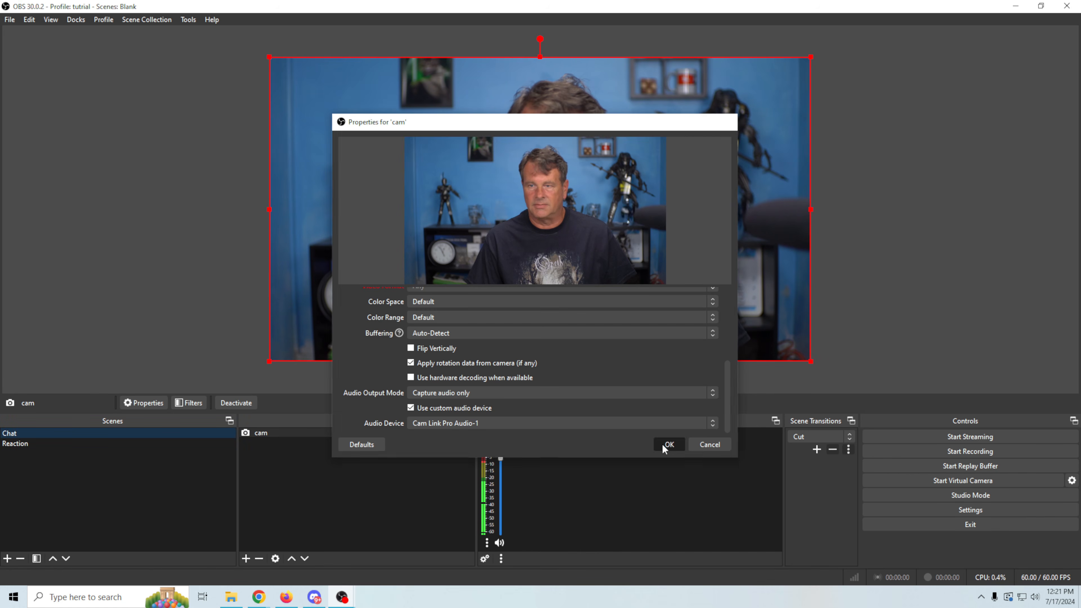
pyautogui.click(663, 444)
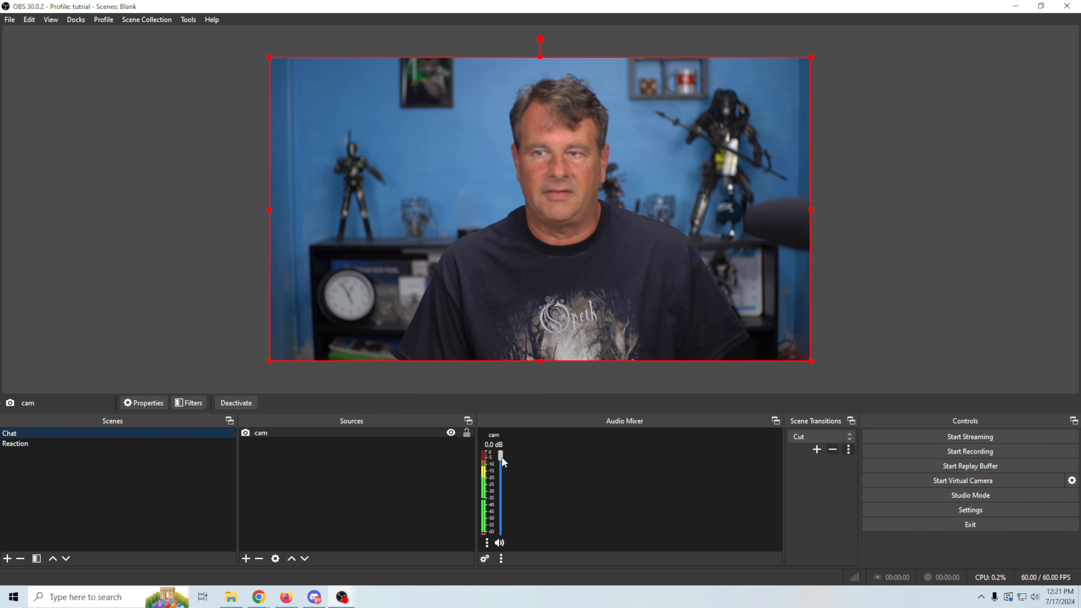
pyautogui.moveTo(501, 456); pyautogui.dragTo(501, 474)
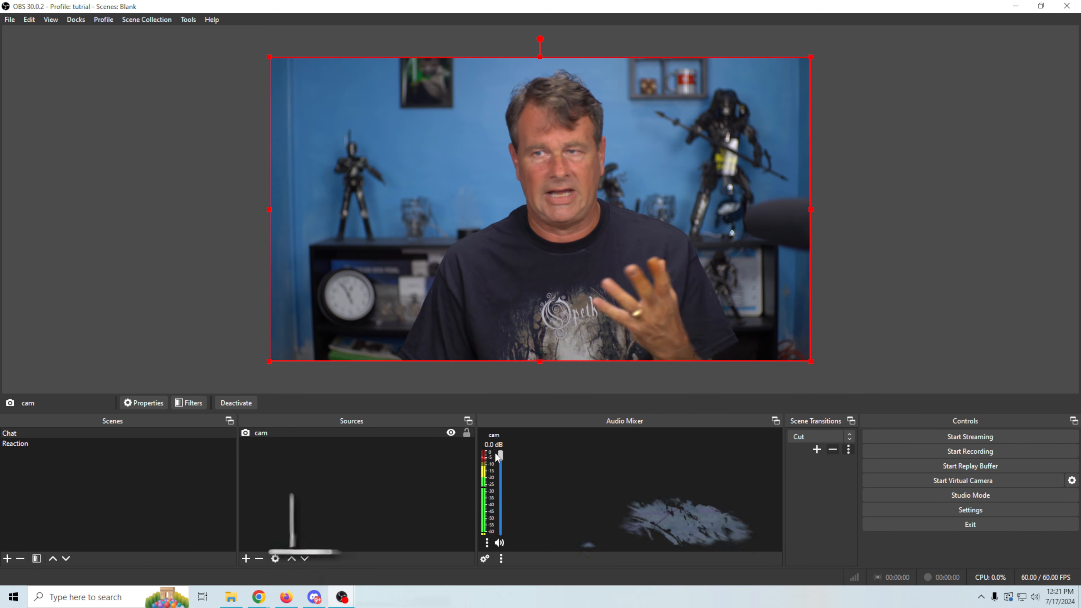
# Add a new Source Clone to the Reaction scene that clones the cam source
pyautogui.click(50, 445)
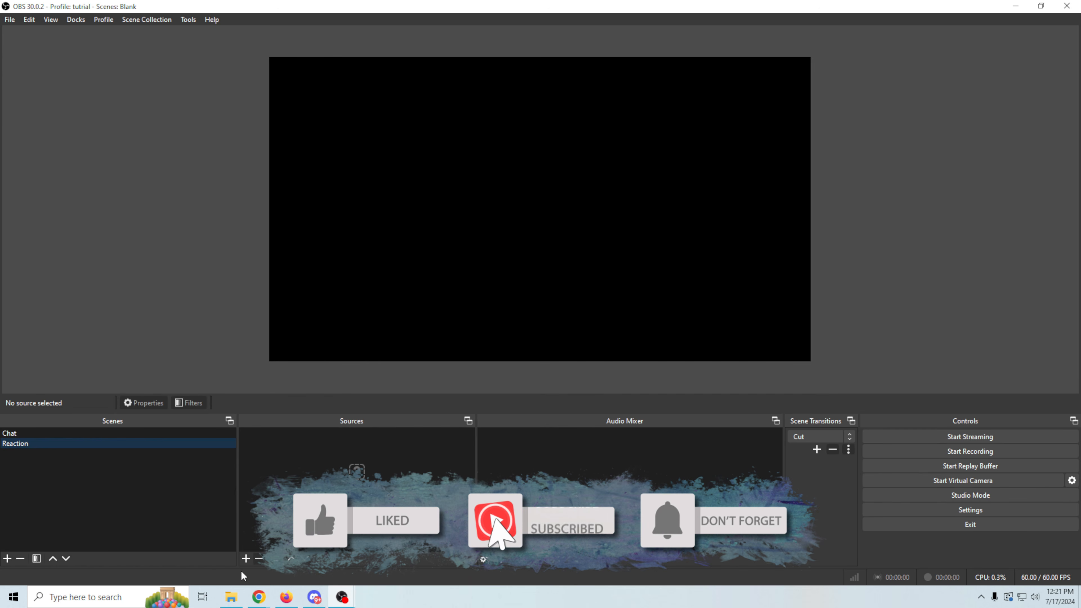
pyautogui.click(246, 558)
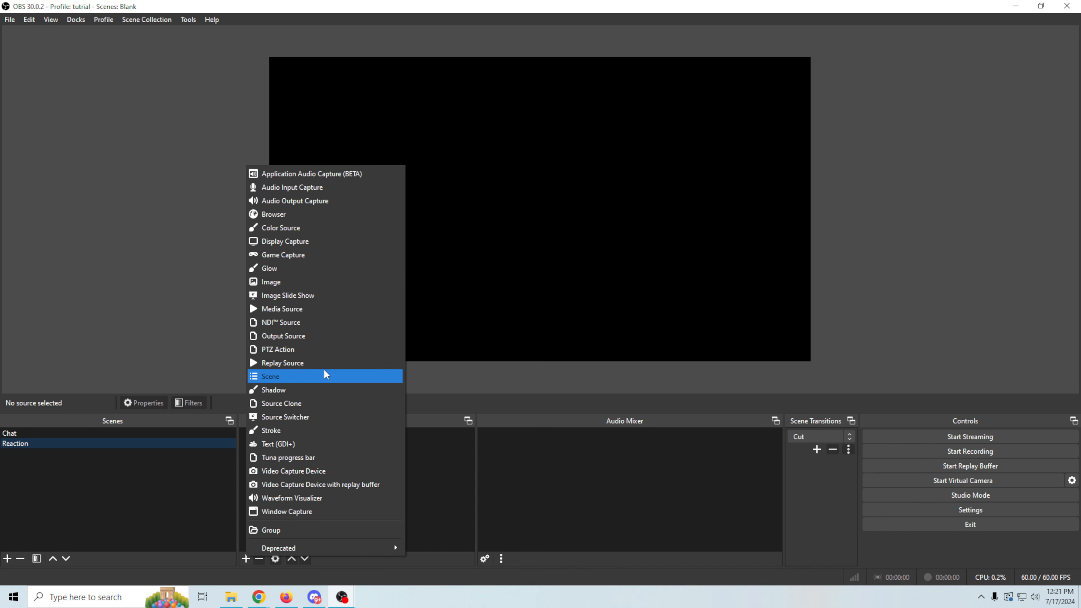
pyautogui.click(307, 398)
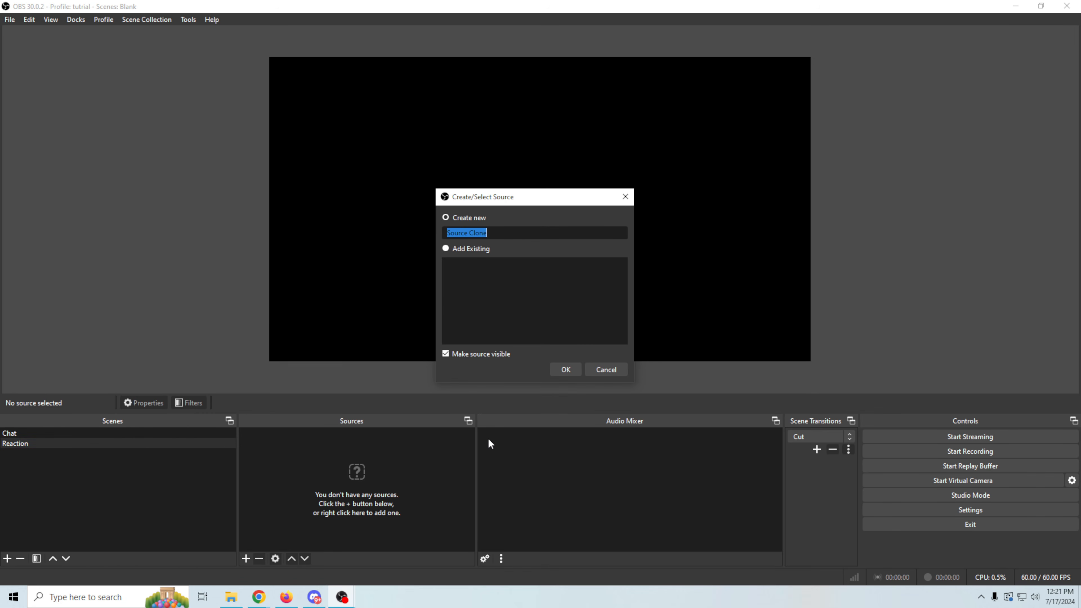
pyautogui.click(560, 370)
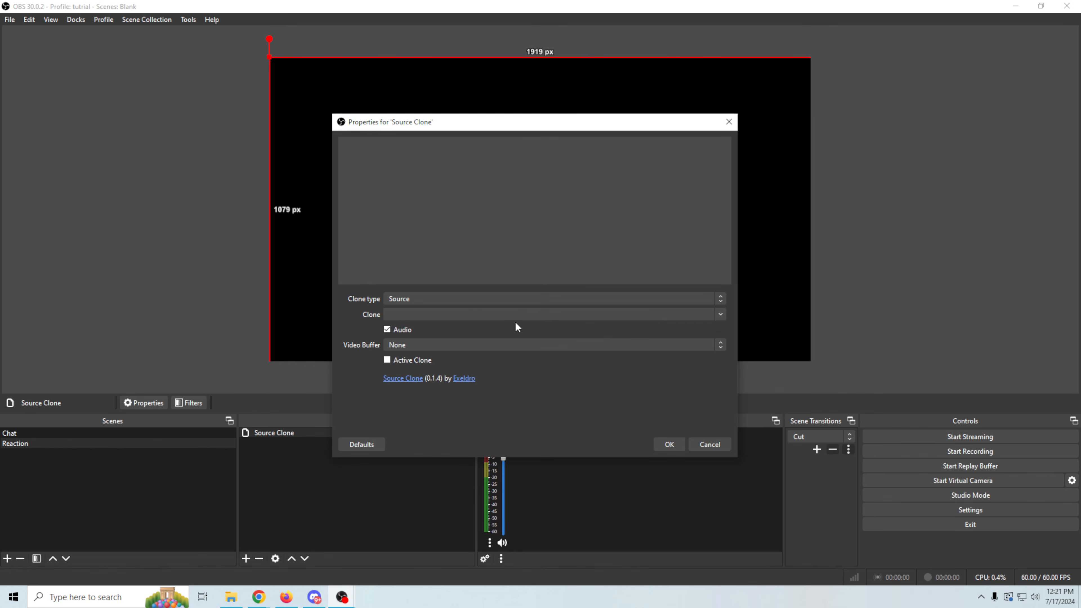
pyautogui.click(720, 315)
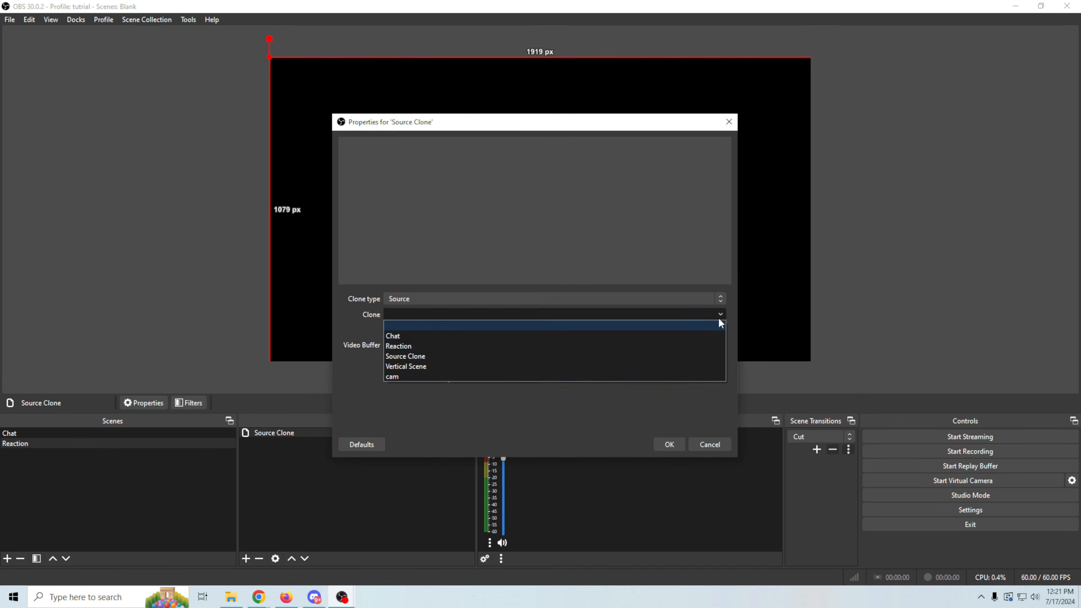
pyautogui.click(543, 377)
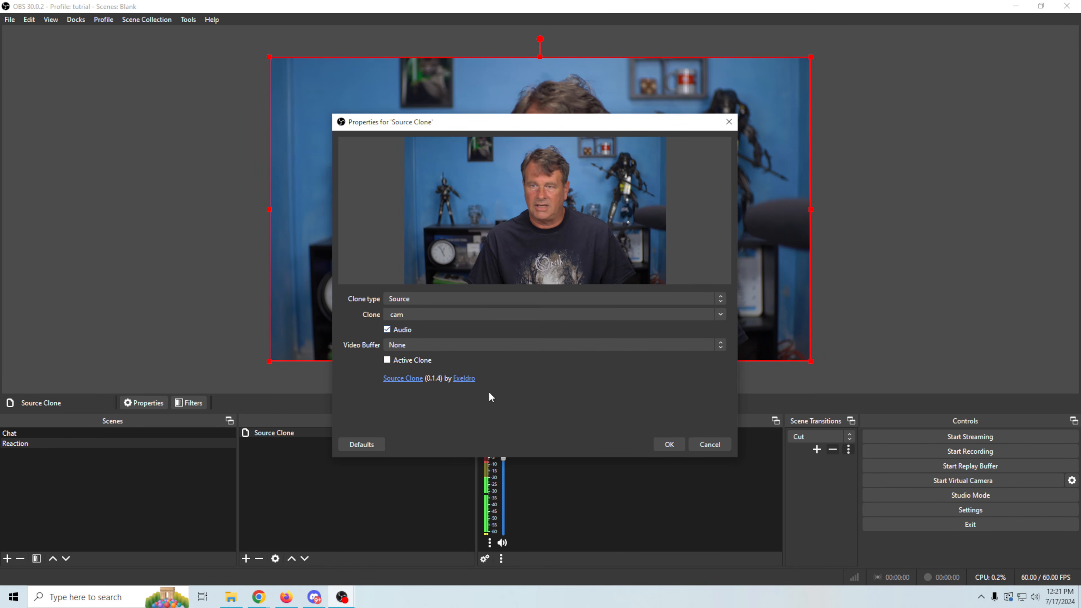
pyautogui.click(660, 443)
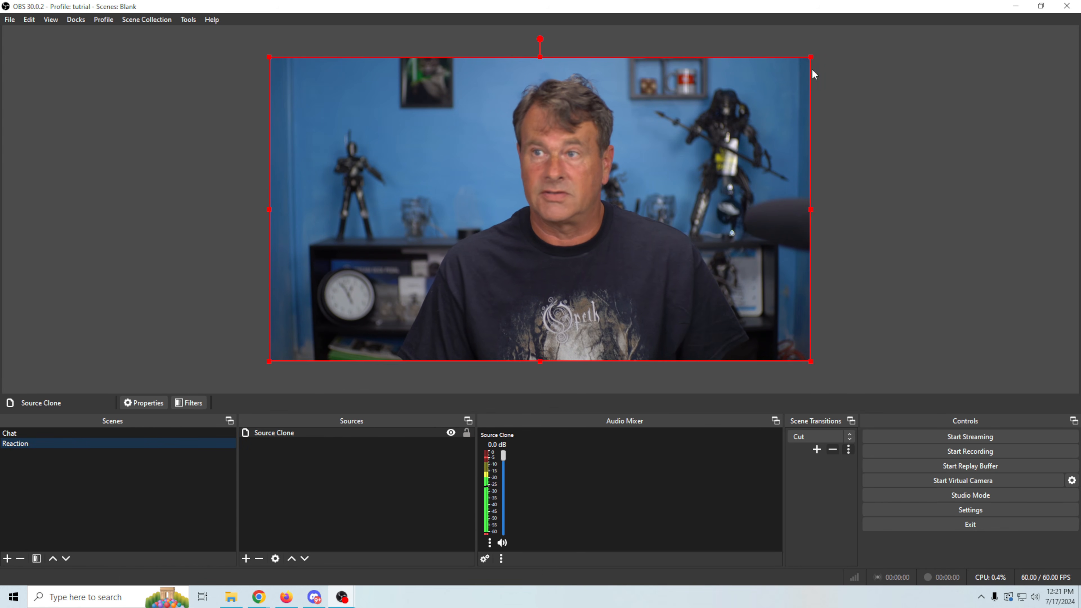
# Shrink the camera clone and place it about 83 px from the canvas's left edge and 96 px from its bottom edge
pyautogui.moveTo(810, 57); pyautogui.dragTo(429, 270)
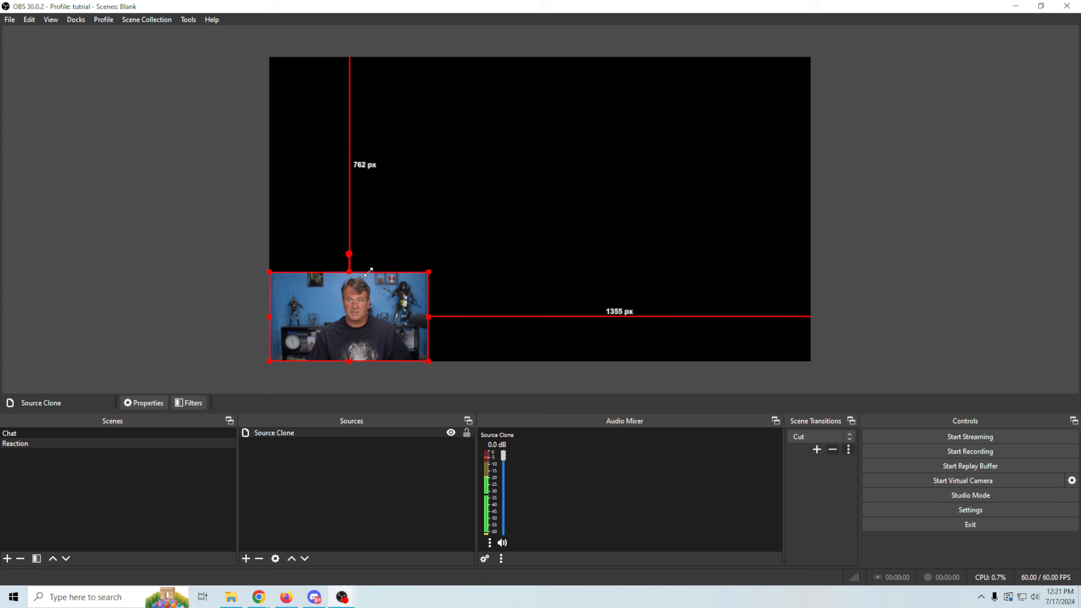
pyautogui.moveTo(313, 311)
pyautogui.mouseDown()
pyautogui.moveTo(344, 304)
pyautogui.moveTo(337, 285)
pyautogui.mouseUp()
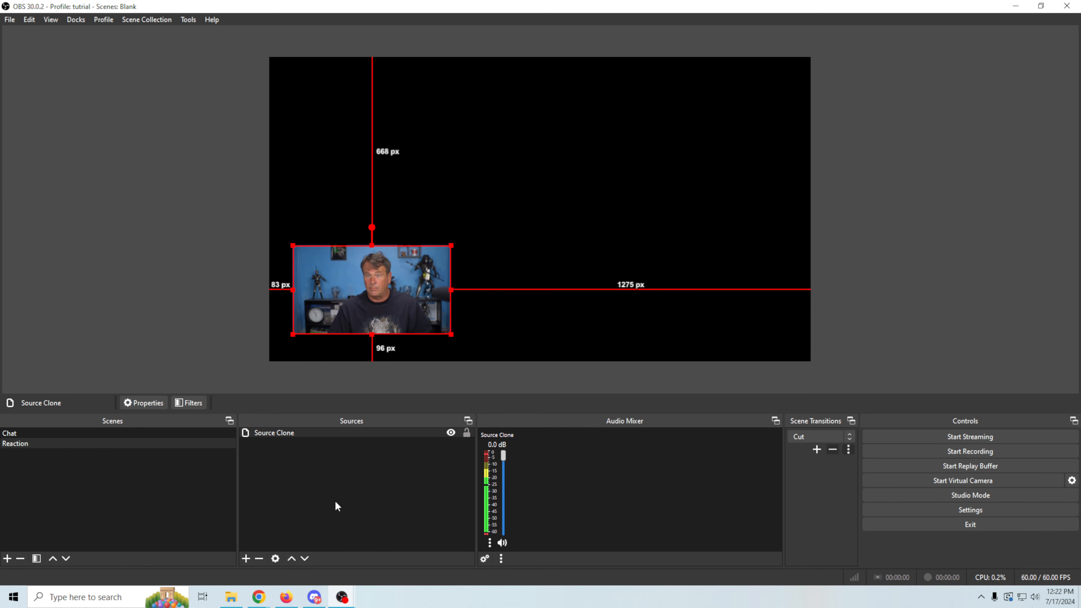
# Add a Media Source that plays the local file The Witcher 3 Wild Hunt - Official Gameplay (edit).mp4 from the WGOE folder
pyautogui.click(247, 559)
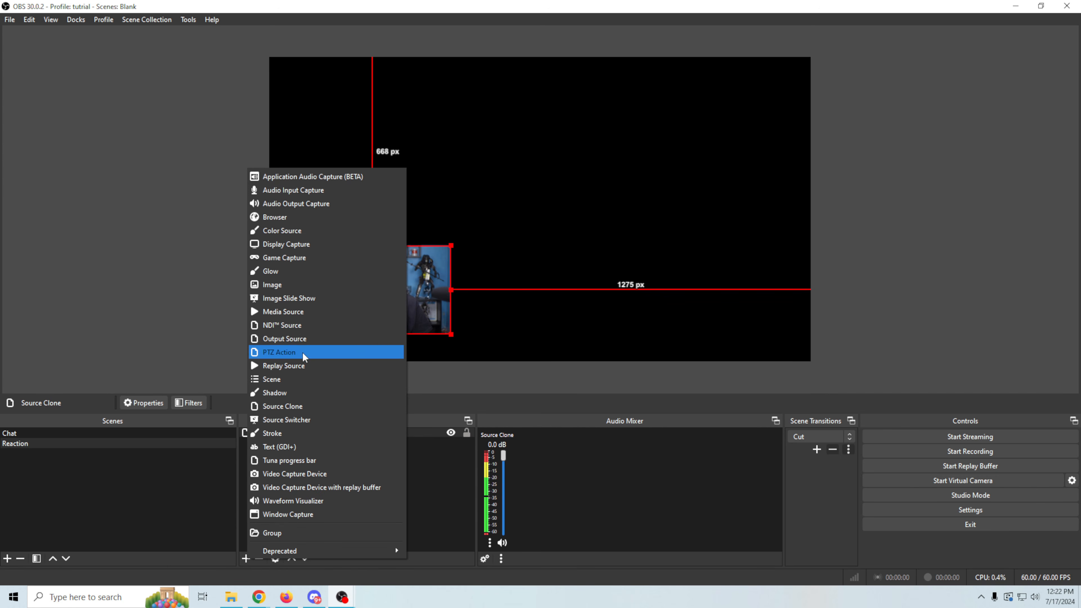
pyautogui.click(283, 312)
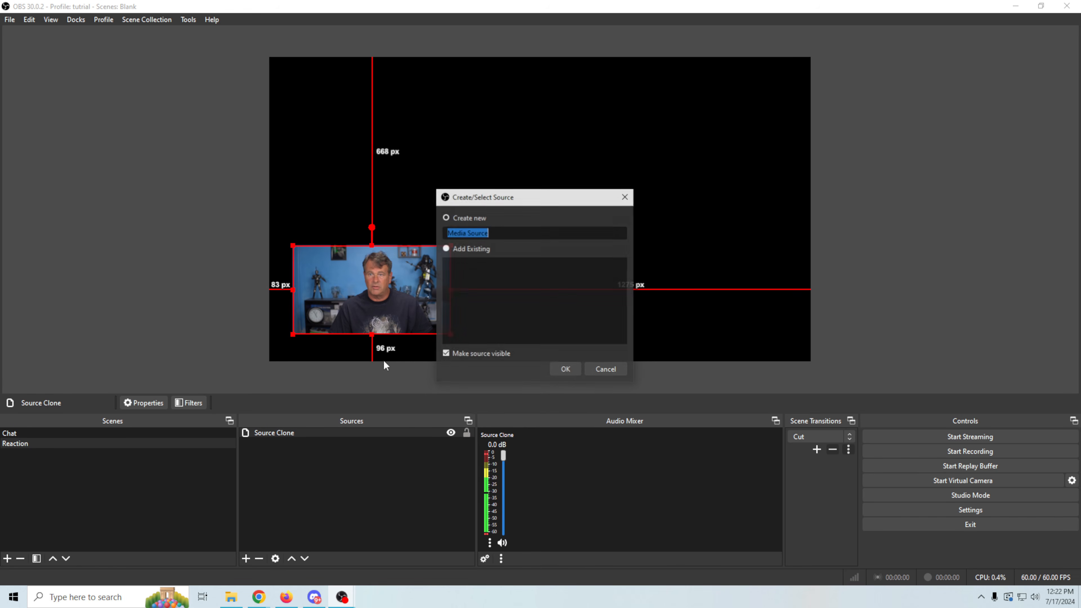
pyautogui.click(566, 369)
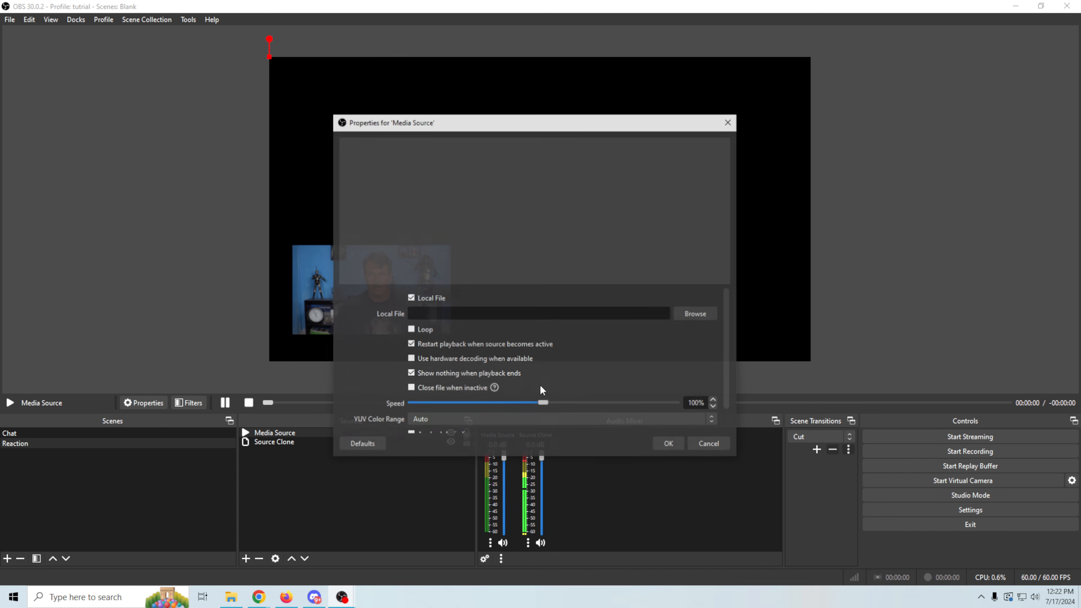
pyautogui.click(697, 313)
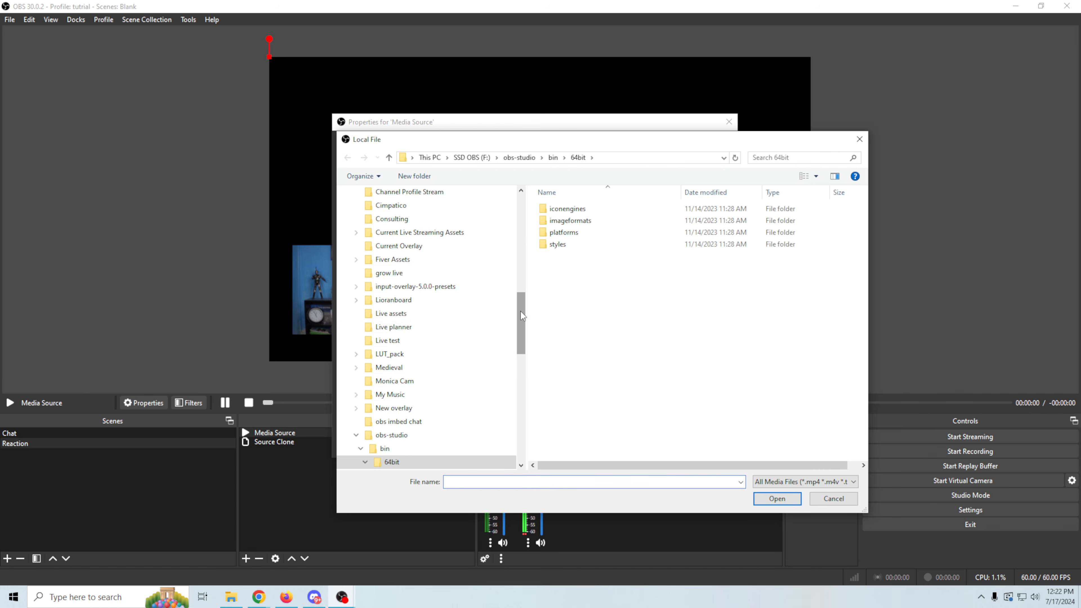
pyautogui.moveTo(520, 311); pyautogui.dragTo(517, 427)
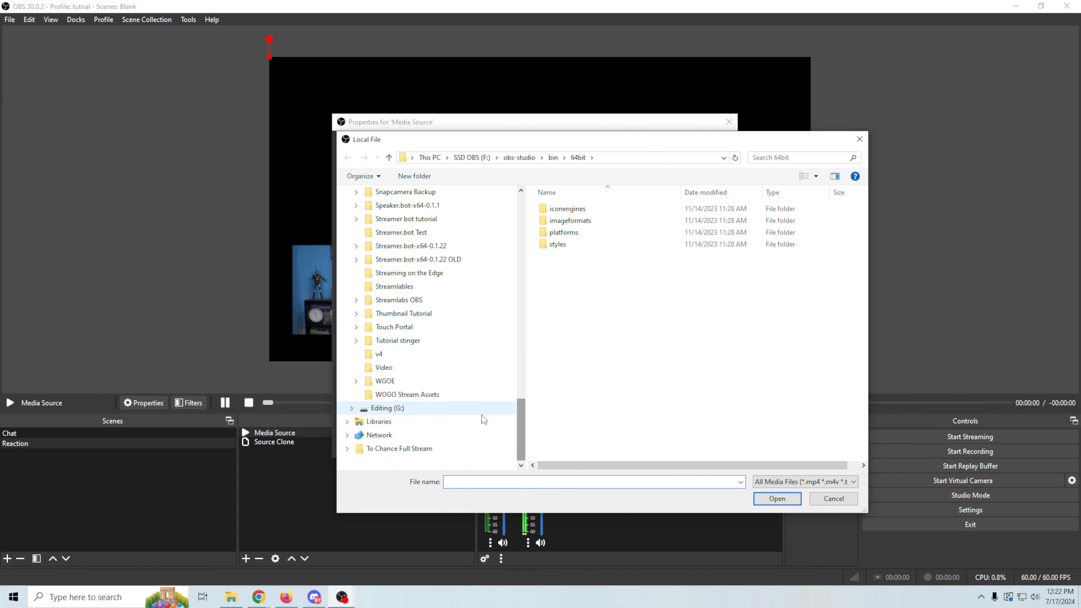
pyautogui.click(383, 381)
pyautogui.scroll(-3, 607, 367)
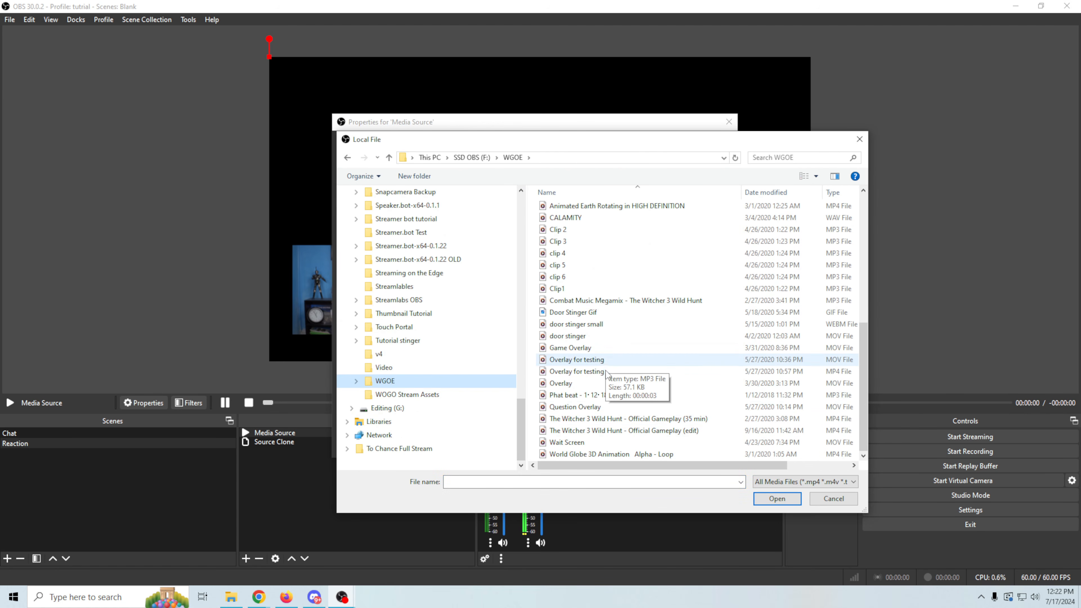
pyautogui.click(600, 433)
pyautogui.click(778, 498)
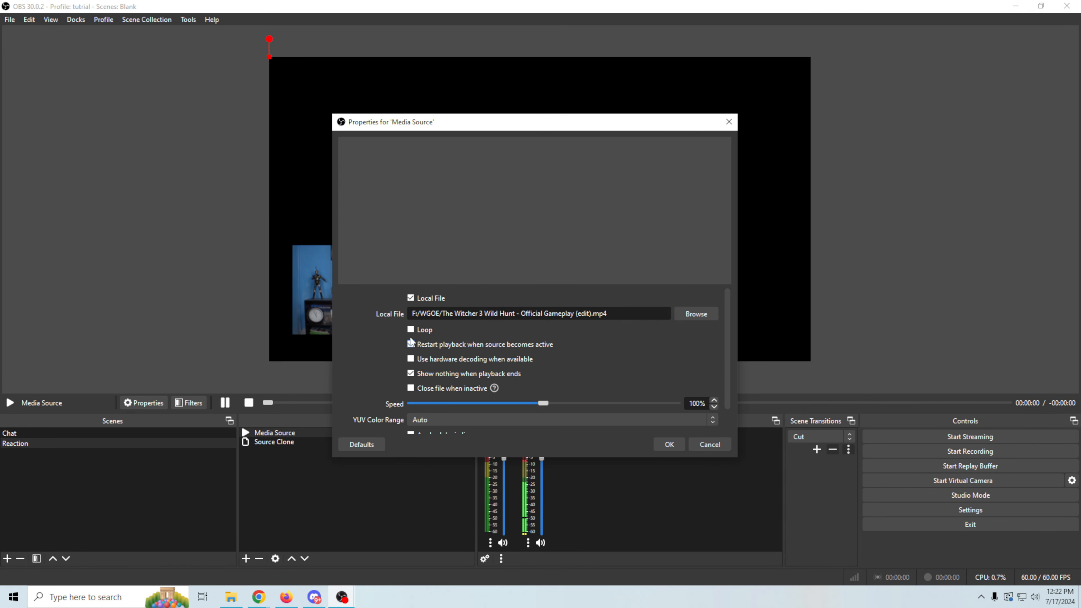
pyautogui.click(669, 445)
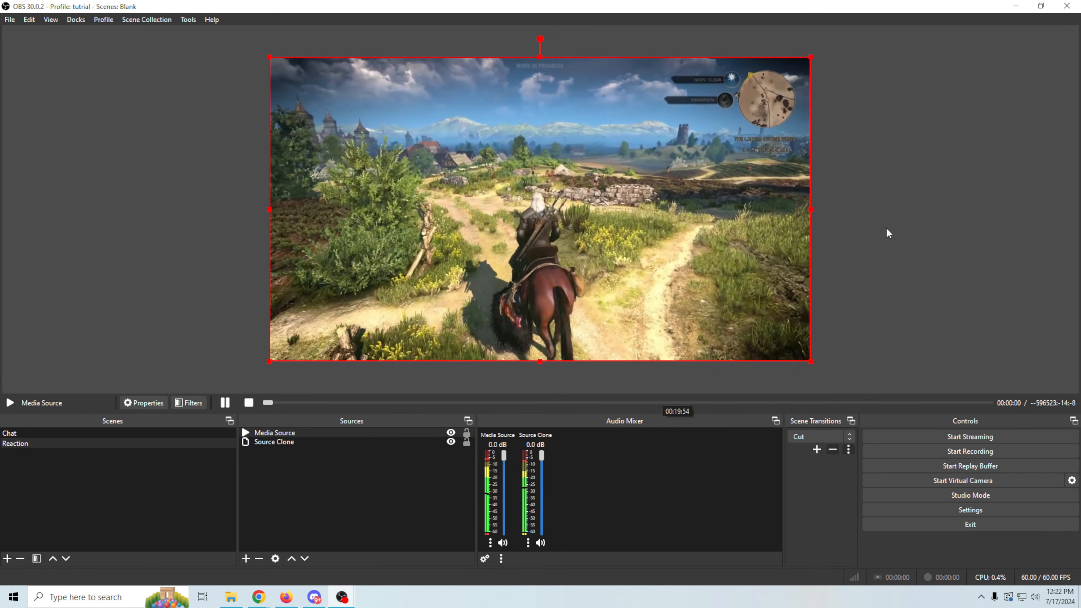
# Reorder the sources so the Media Source sits beneath the Source Clone
pyautogui.moveTo(317, 431); pyautogui.dragTo(317, 450)
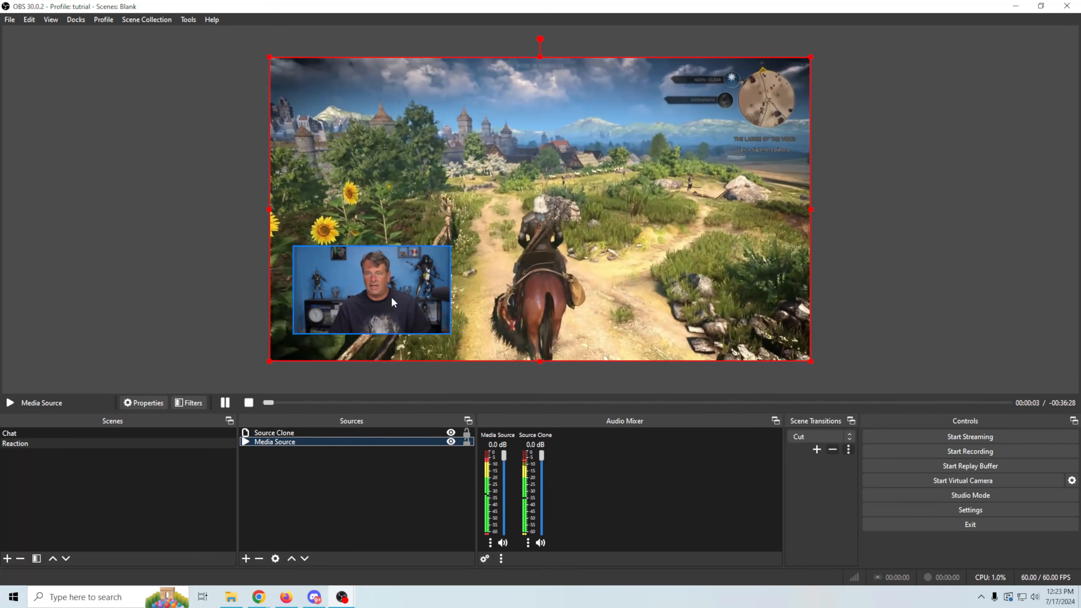
pyautogui.moveTo(380, 286)
pyautogui.mouseDown()
pyautogui.moveTo(378, 271)
pyautogui.moveTo(378, 287)
pyautogui.mouseUp()
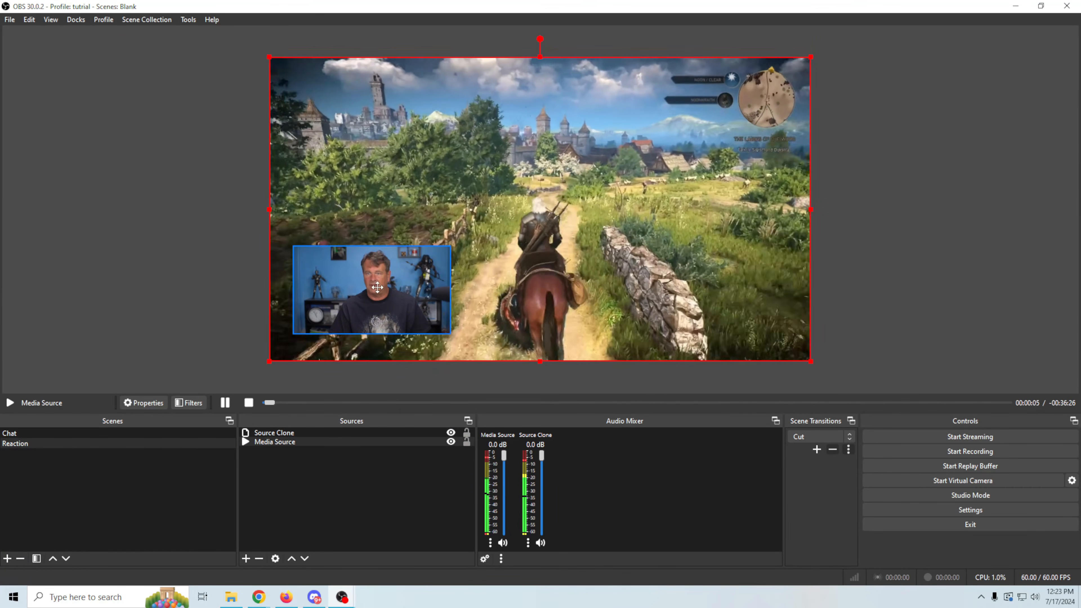
pyautogui.moveTo(552, 236)
pyautogui.mouseDown()
pyautogui.moveTo(606, 232)
pyautogui.moveTo(551, 234)
pyautogui.mouseUp()
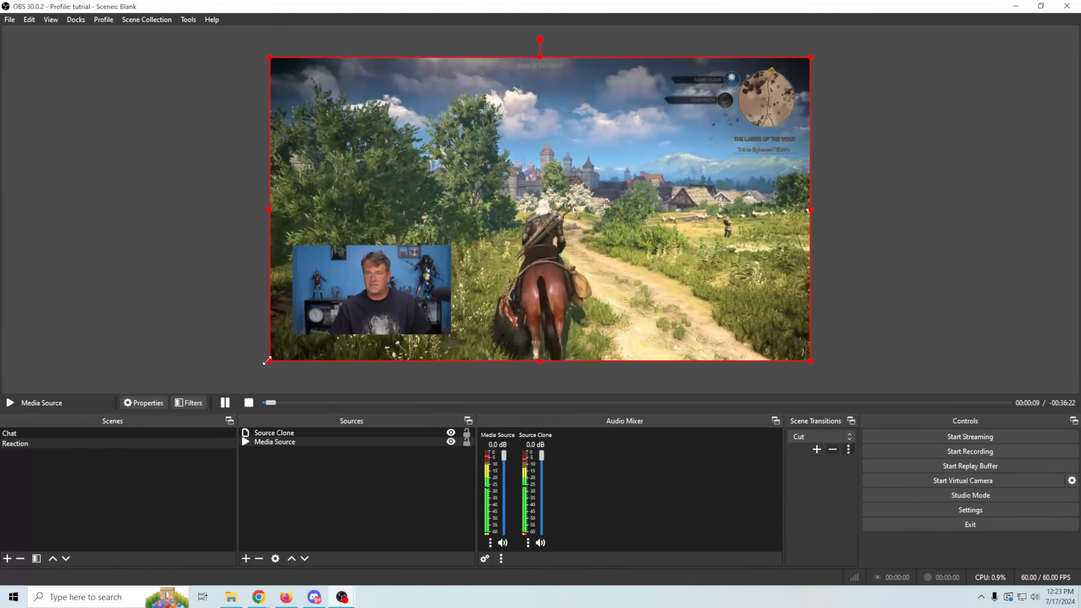
# Shrink the gameplay video toward the canvas's upper-right corner and move the camera clone about 46 px from the left and 48 px from the bottom edge
pyautogui.moveTo(269, 361); pyautogui.dragTo(348, 320)
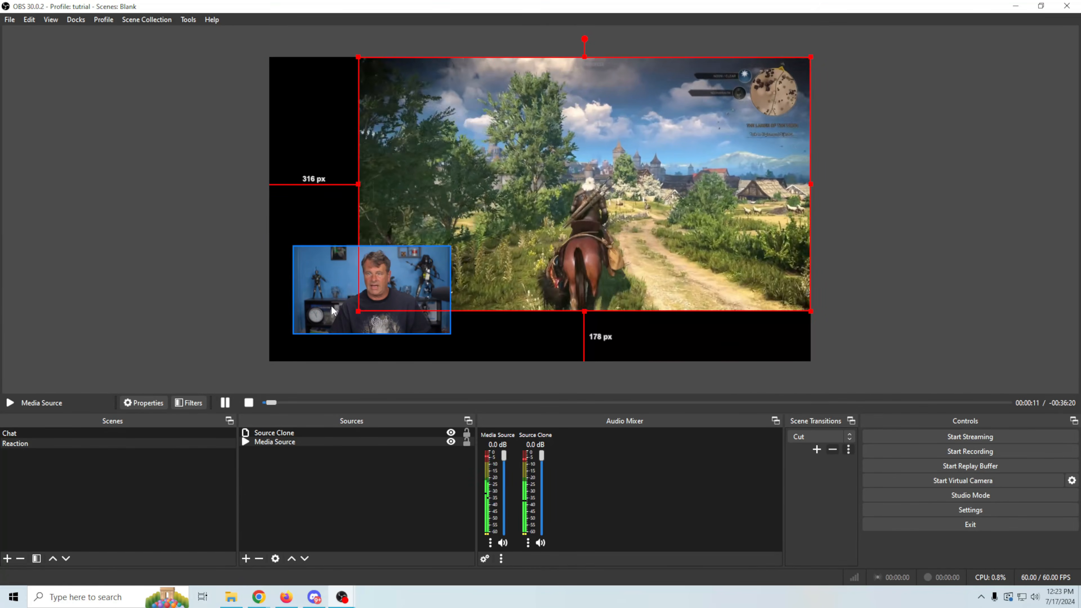
pyautogui.moveTo(450, 316); pyautogui.dragTo(440, 329)
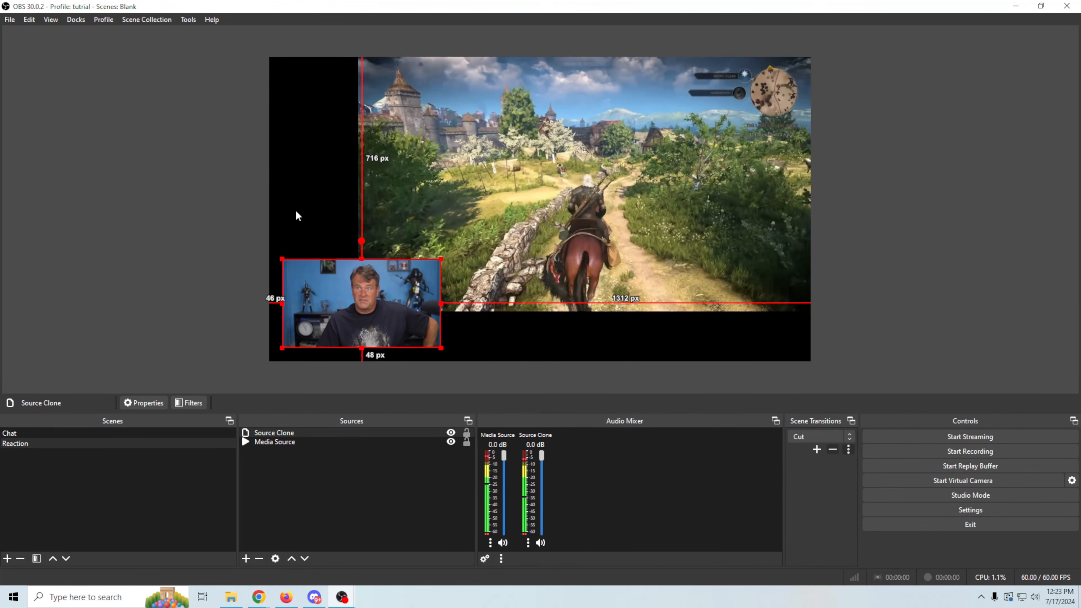
# Pause the gameplay Media Source and move its playback position further ahead
pyautogui.click(503, 208)
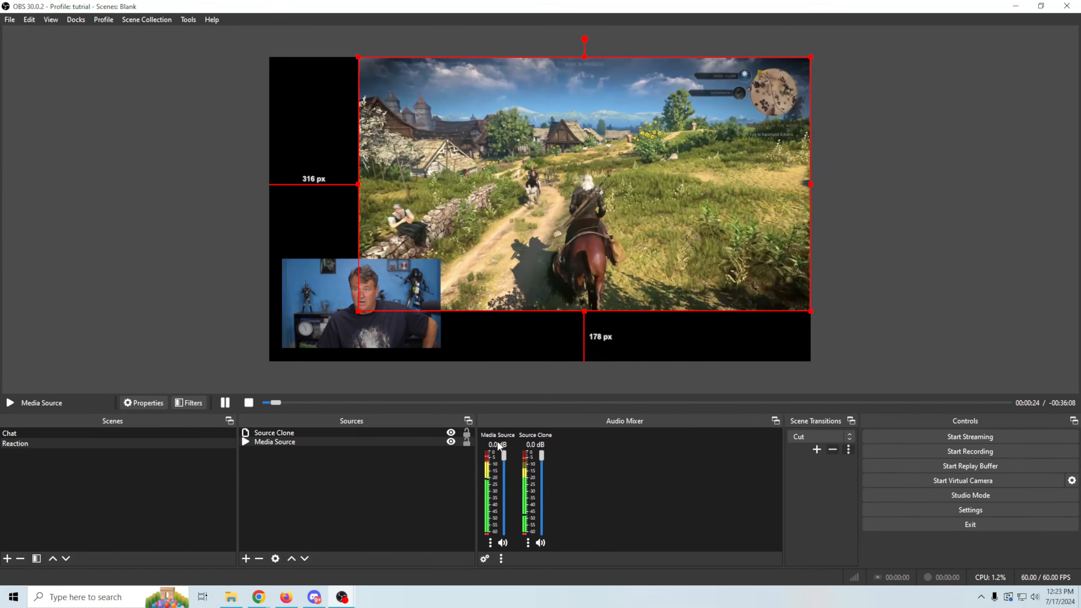
pyautogui.click(218, 403)
pyautogui.click(221, 404)
pyautogui.click(220, 403)
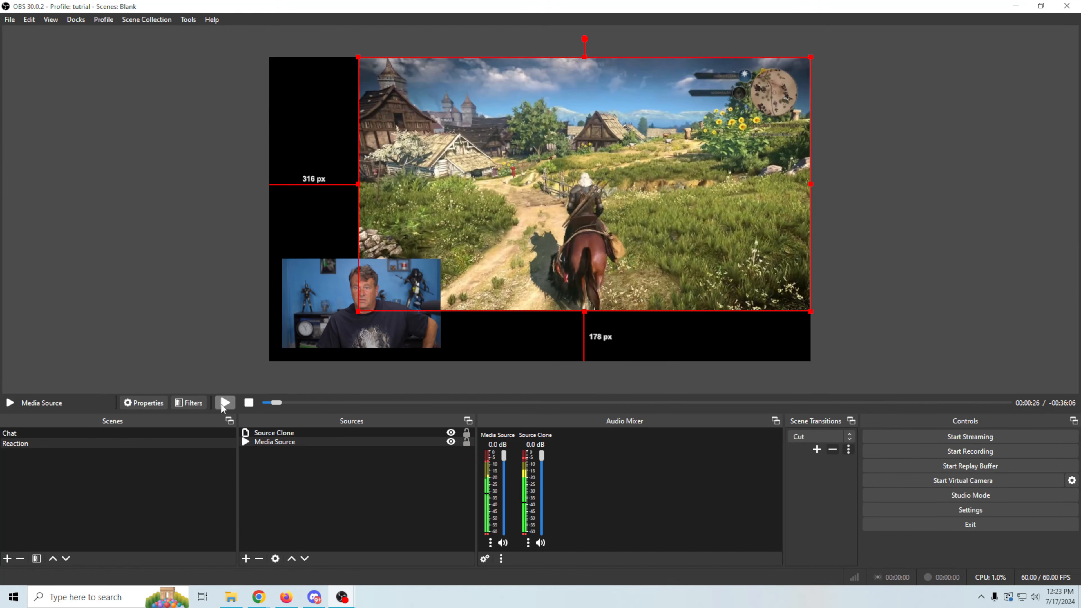
pyautogui.moveTo(274, 402)
pyautogui.mouseDown()
pyautogui.moveTo(431, 403)
pyautogui.moveTo(272, 404)
pyautogui.moveTo(294, 406)
pyautogui.mouseUp()
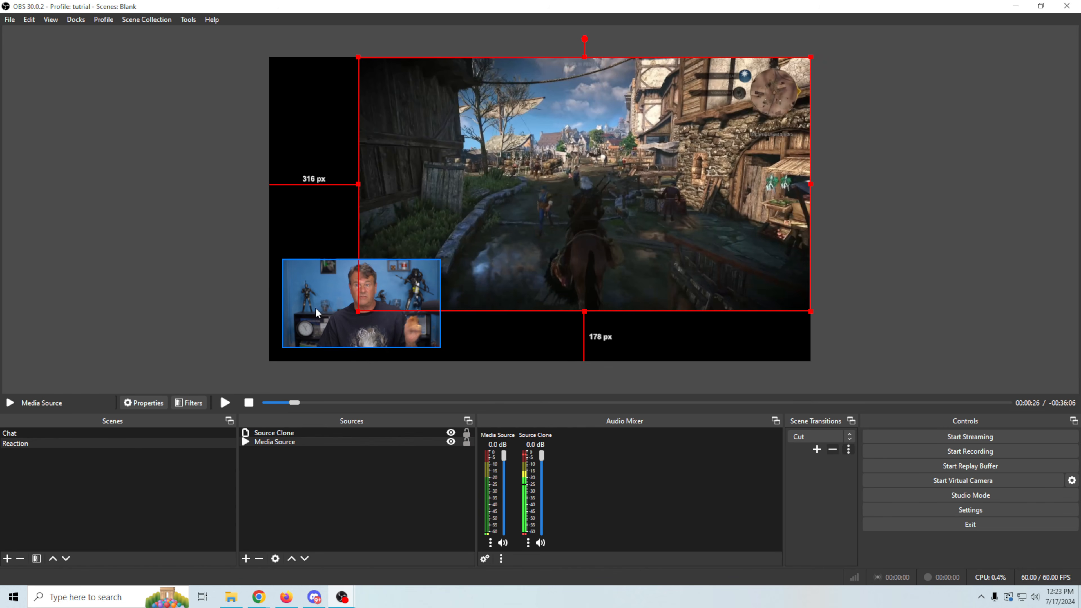
# Look at the original camera in the Chat scene and return to its clone in the Reaction scene
pyautogui.click(336, 323)
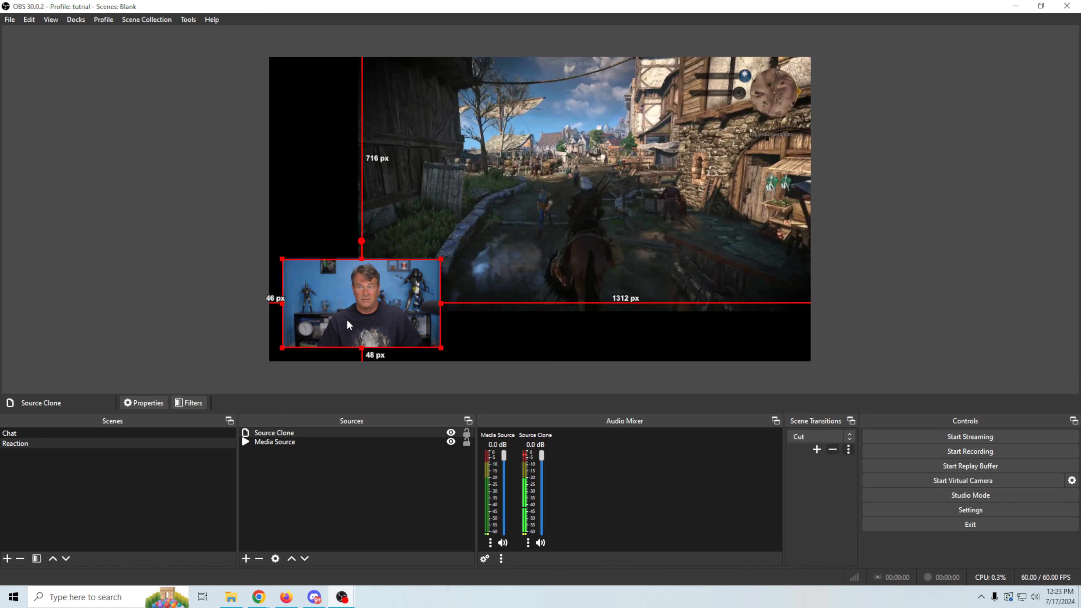
pyautogui.rightClick(363, 325)
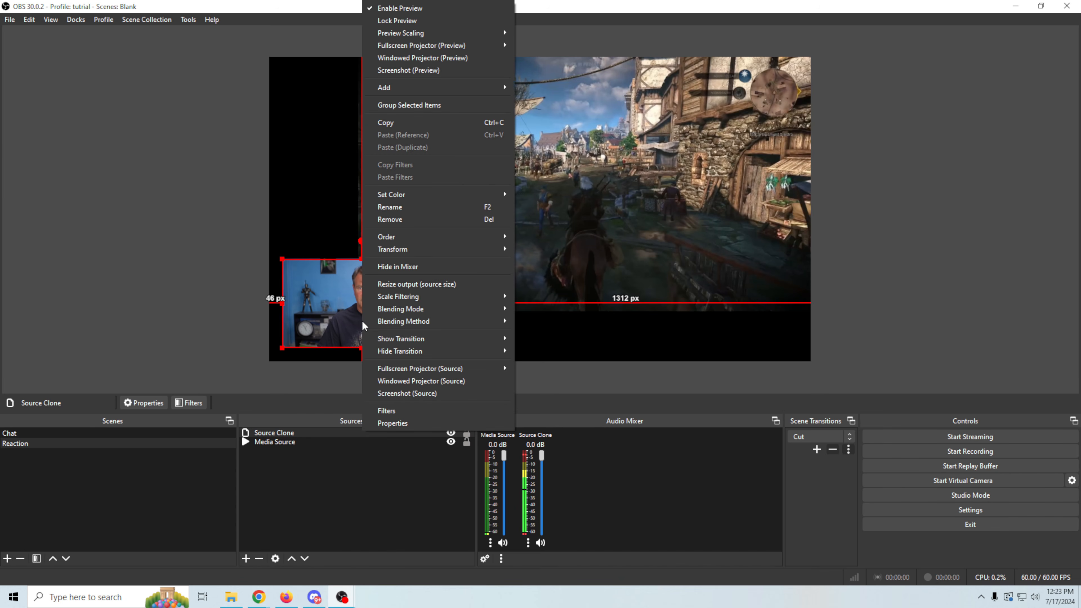
pyautogui.click(179, 319)
pyautogui.click(73, 433)
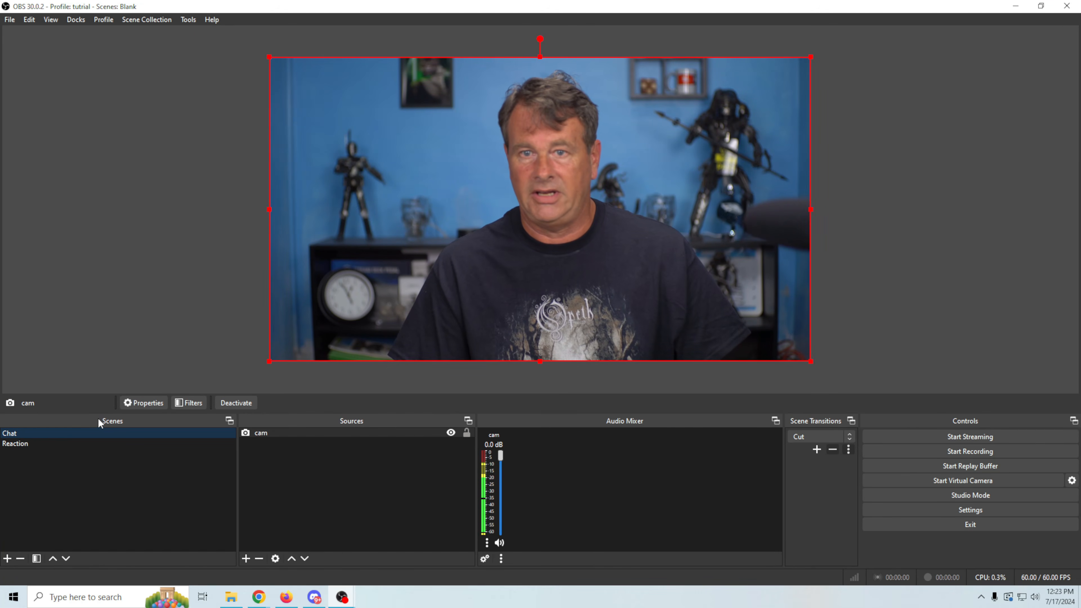
pyautogui.click(49, 444)
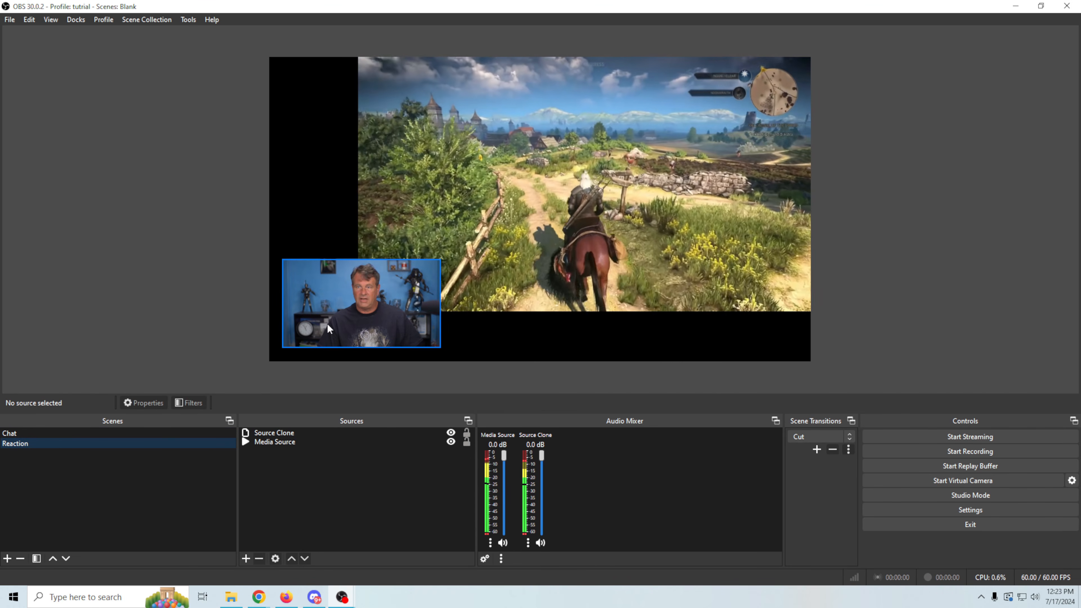
# Add an NVIDIA Background Removal effect filter to the Source Clone, keeping the default filter name
pyautogui.rightClick(279, 430)
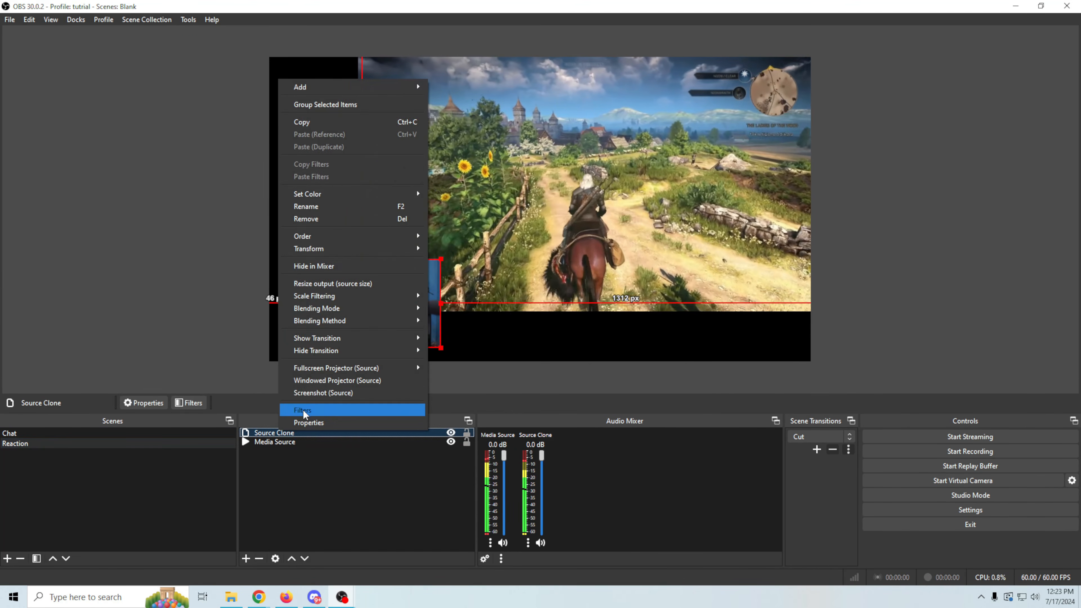
pyautogui.click(303, 410)
pyautogui.click(304, 487)
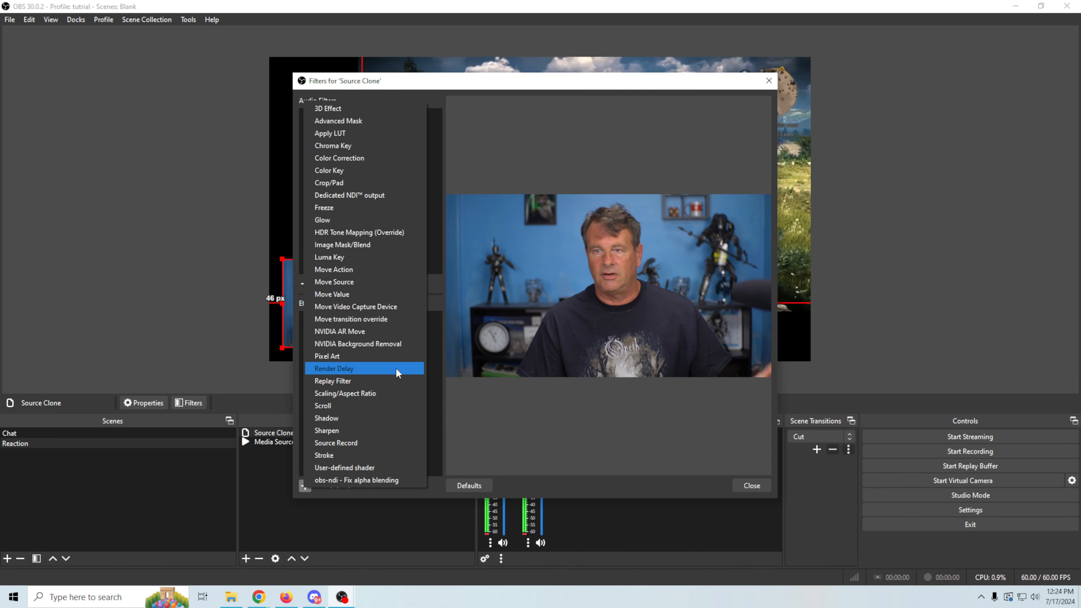
pyautogui.click(368, 343)
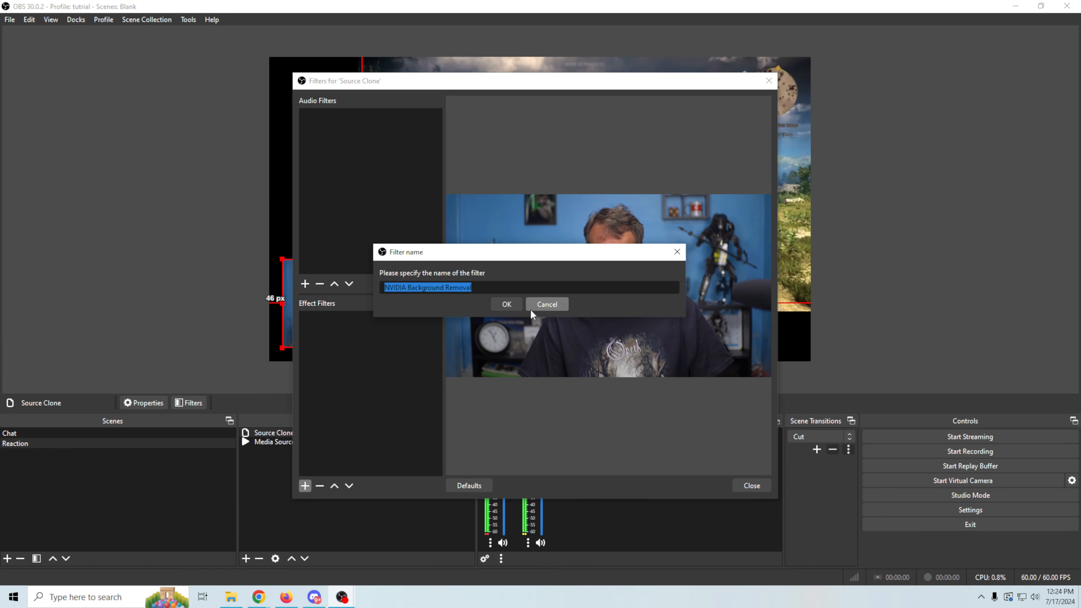
pyautogui.click(506, 304)
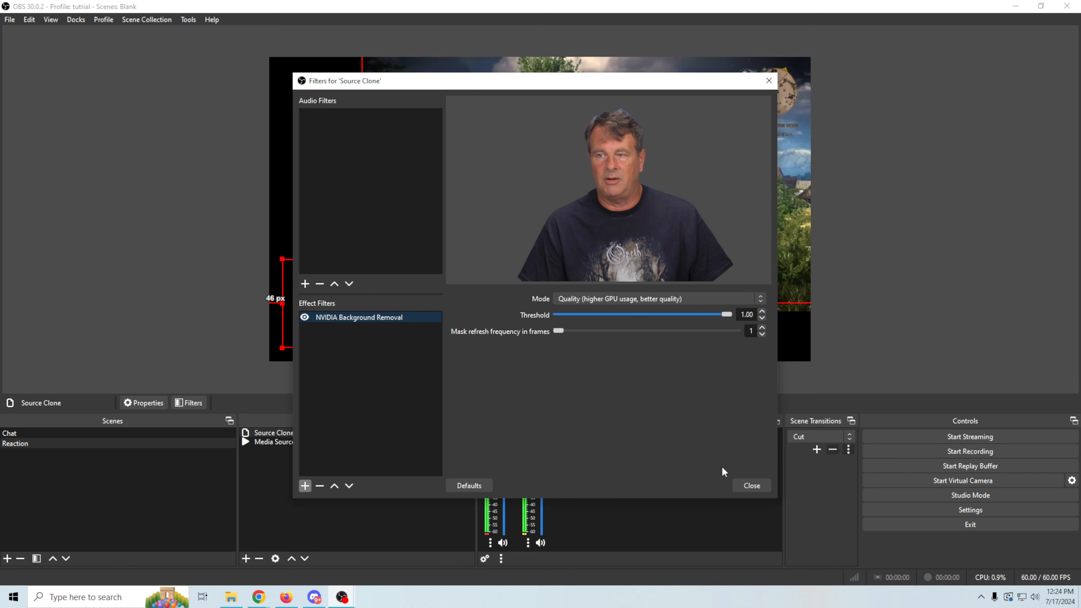
pyautogui.click(752, 485)
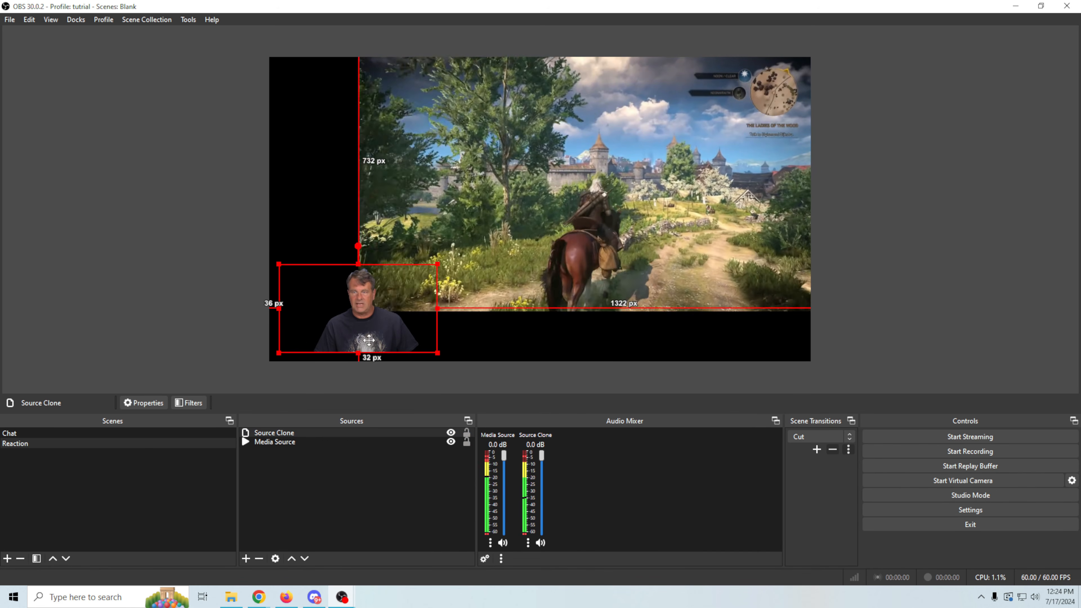
# Move the camera clone into the canvas's lower-left corner and enlarge the gameplay video to fill the canvas
pyautogui.moveTo(359, 349)
pyautogui.mouseDown()
pyautogui.moveTo(295, 348)
pyautogui.moveTo(269, 361)
pyautogui.mouseUp()
pyautogui.click(465, 290)
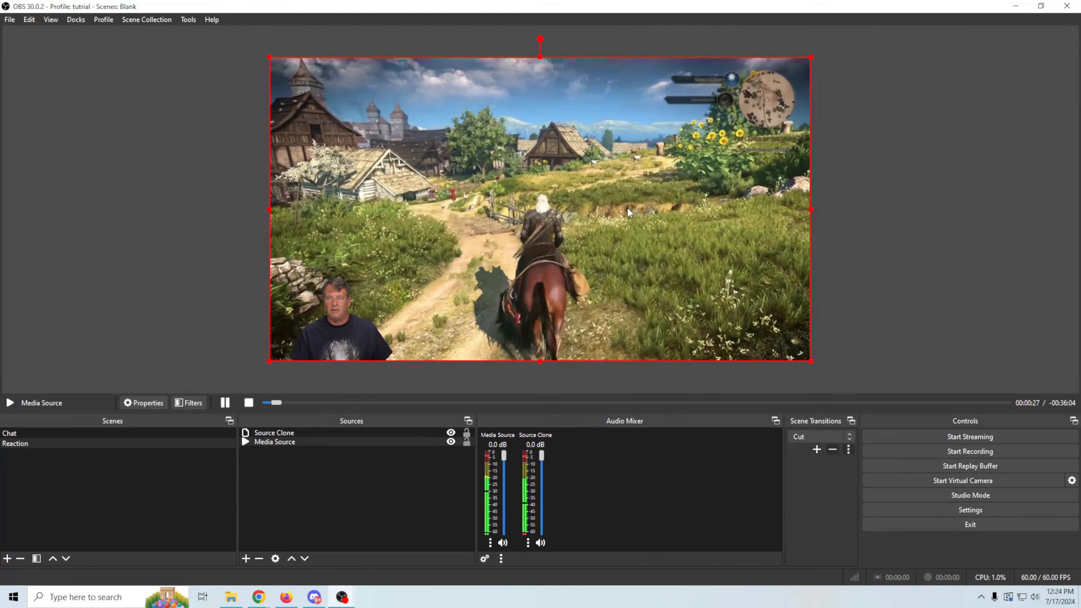
# Switch back and forth between the Chat and Reaction scenes to compare the original camera with the filtered clone
pyautogui.click(32, 433)
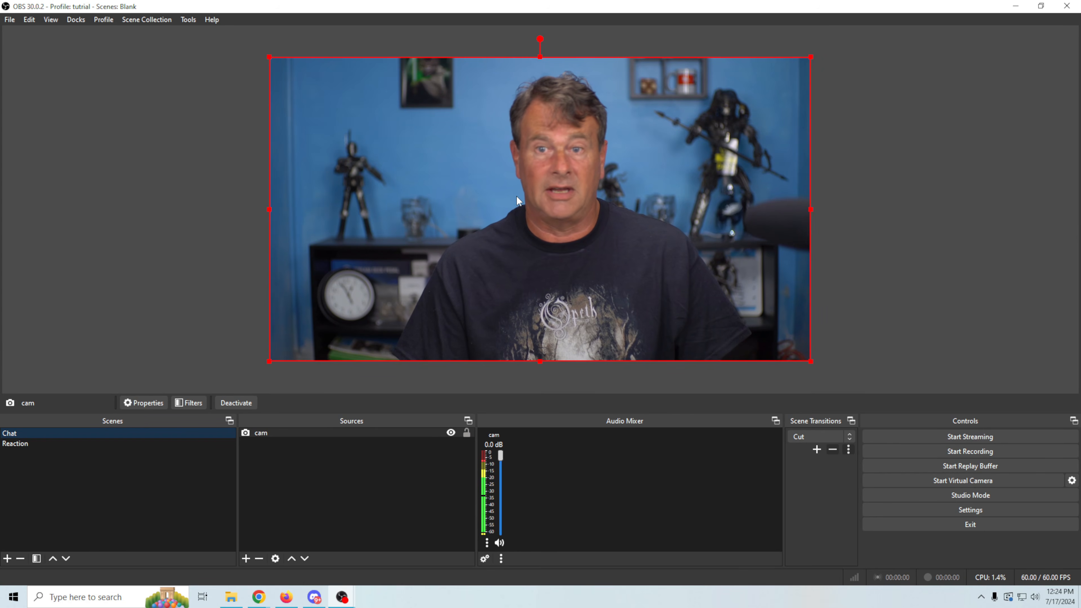
pyautogui.click(24, 444)
pyautogui.click(31, 433)
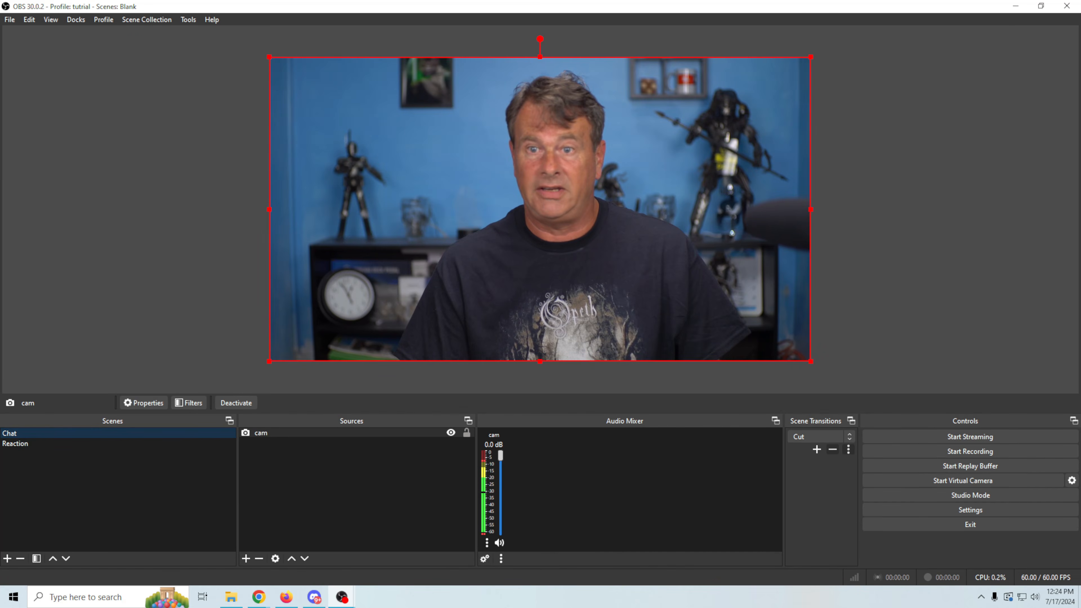
pyautogui.click(38, 444)
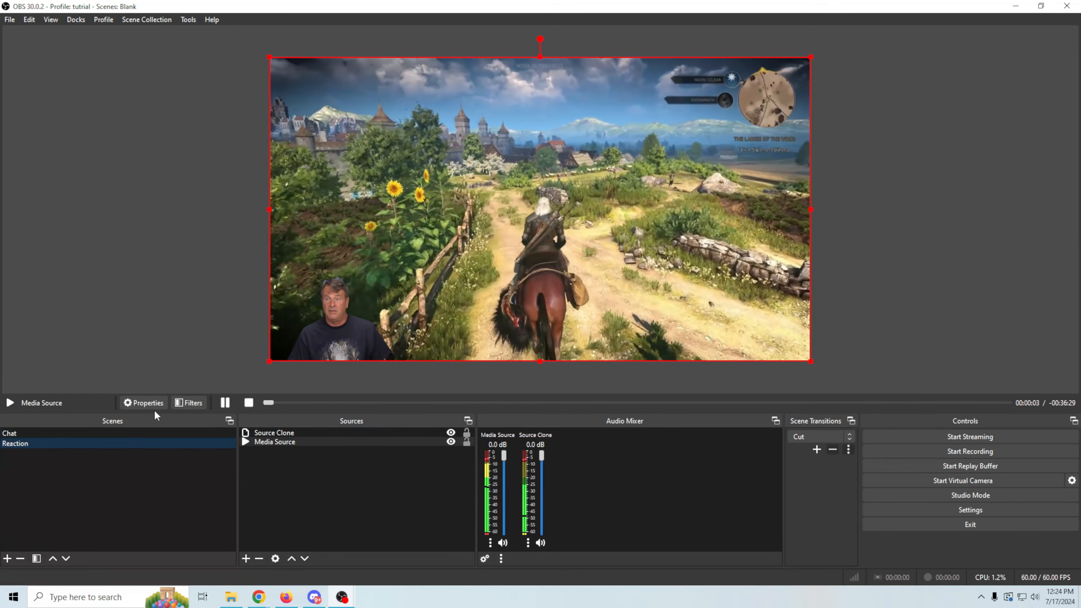
pyautogui.click(83, 434)
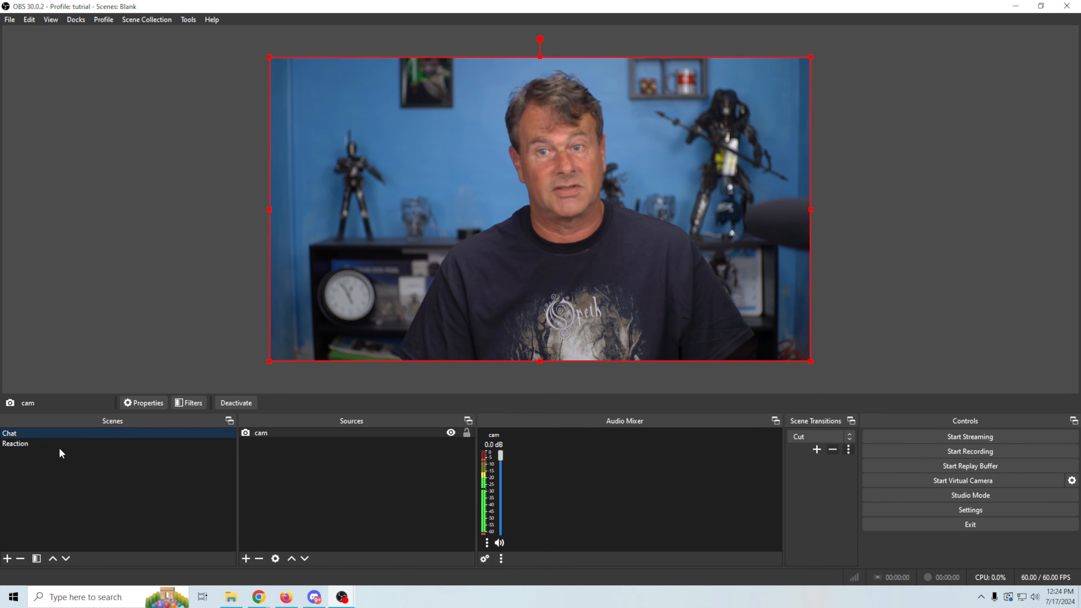
pyautogui.click(37, 444)
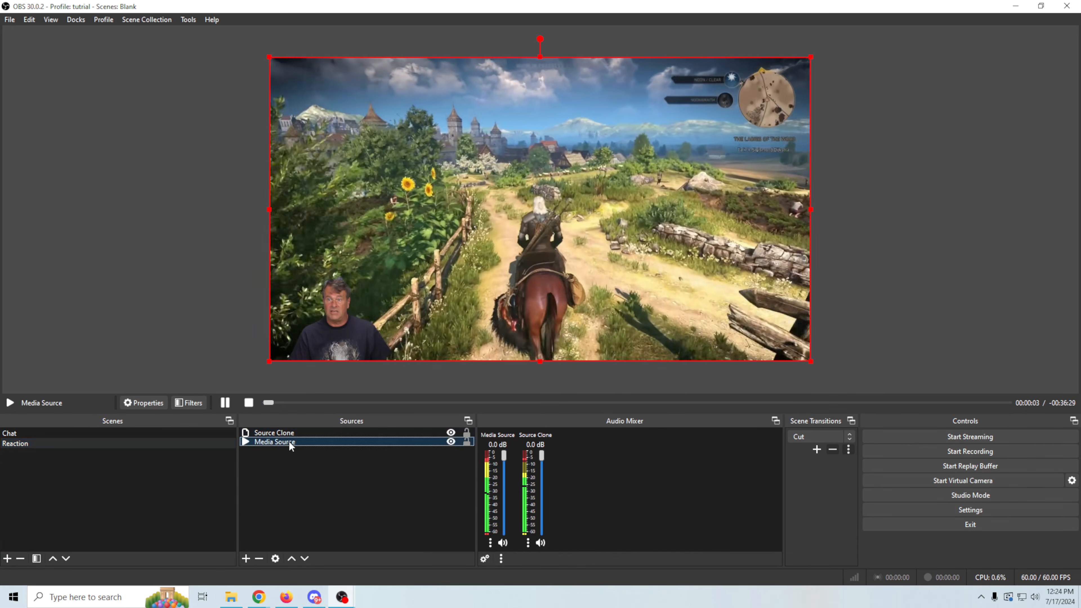
# Remove the gameplay Media Source from the Reaction scene
pyautogui.rightClick(295, 442)
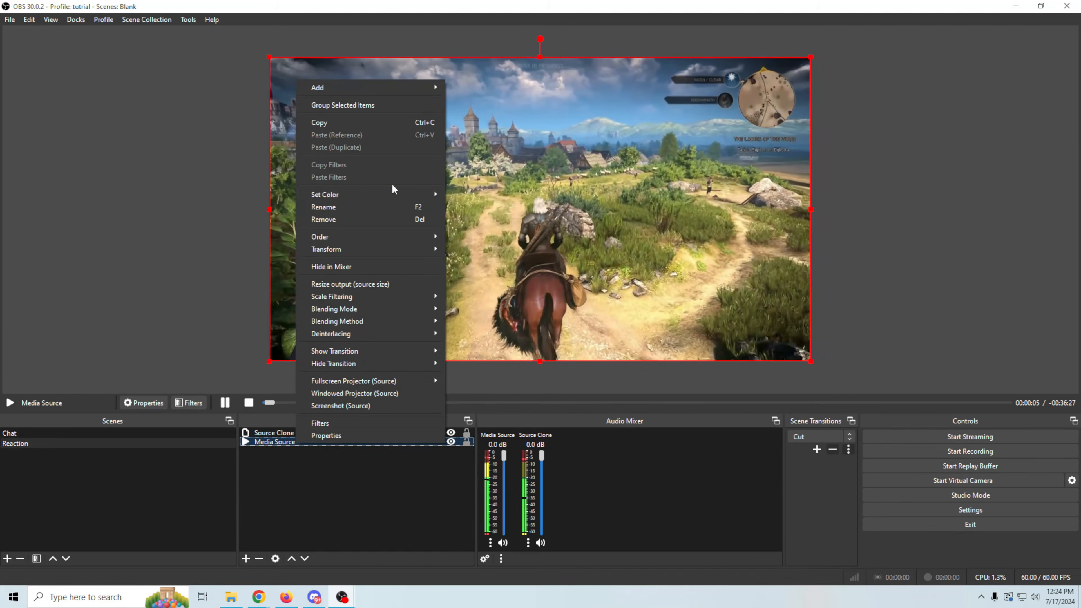
pyautogui.click(366, 220)
pyautogui.click(564, 306)
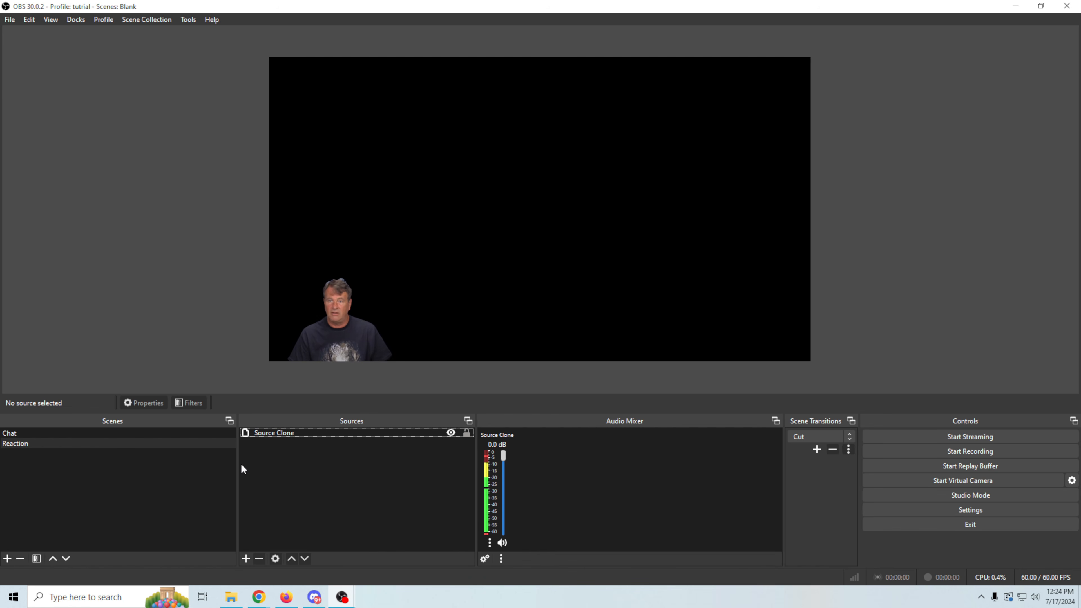
# Add a Display Capture source that captures the SANYO LCD 1360x768 monitor
pyautogui.click(246, 558)
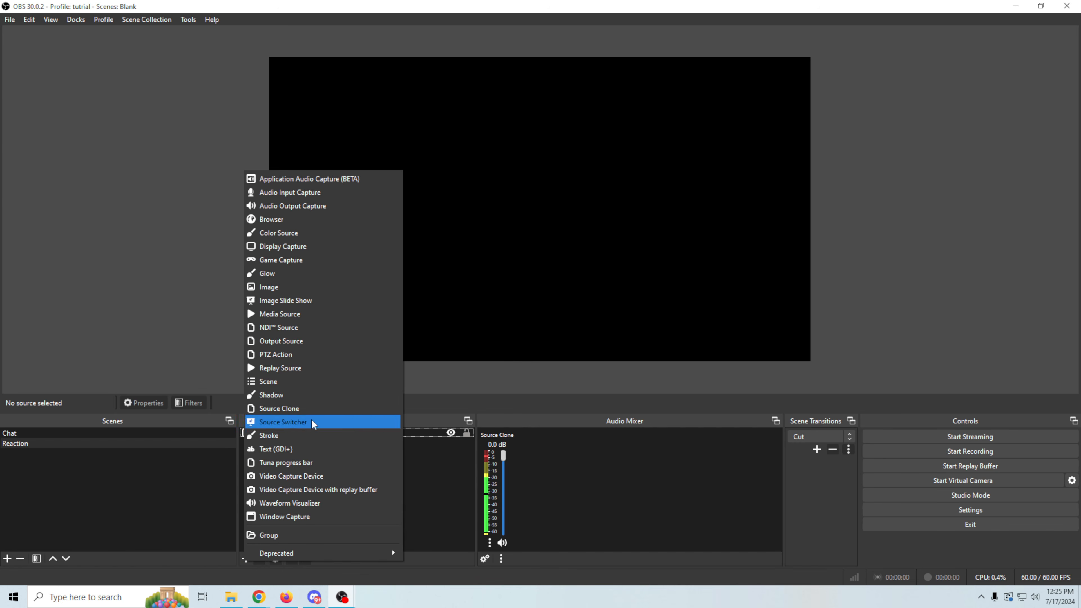
pyautogui.click(281, 246)
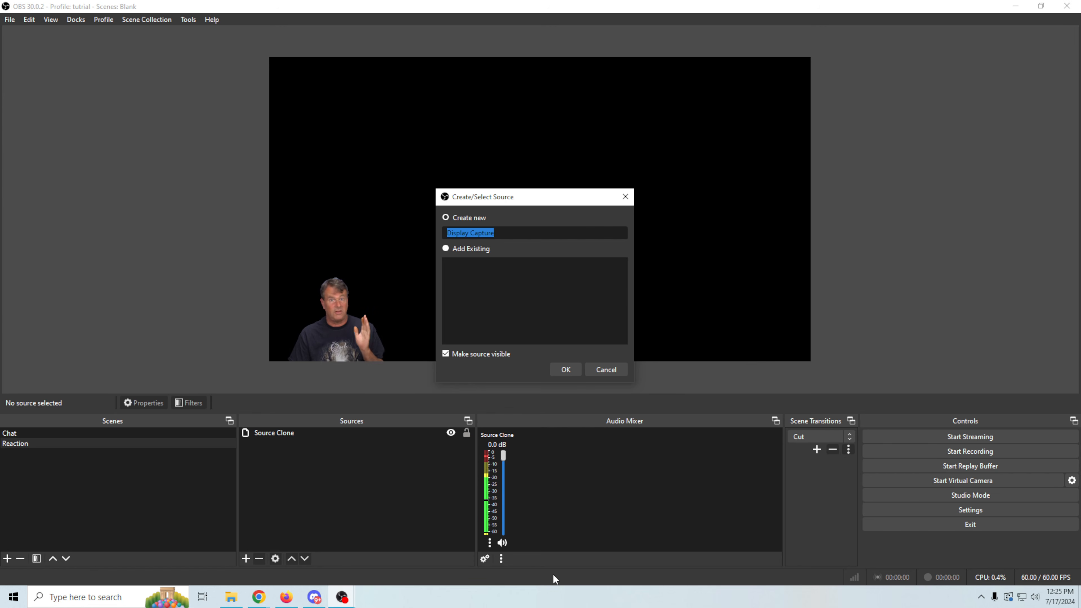
pyautogui.click(564, 369)
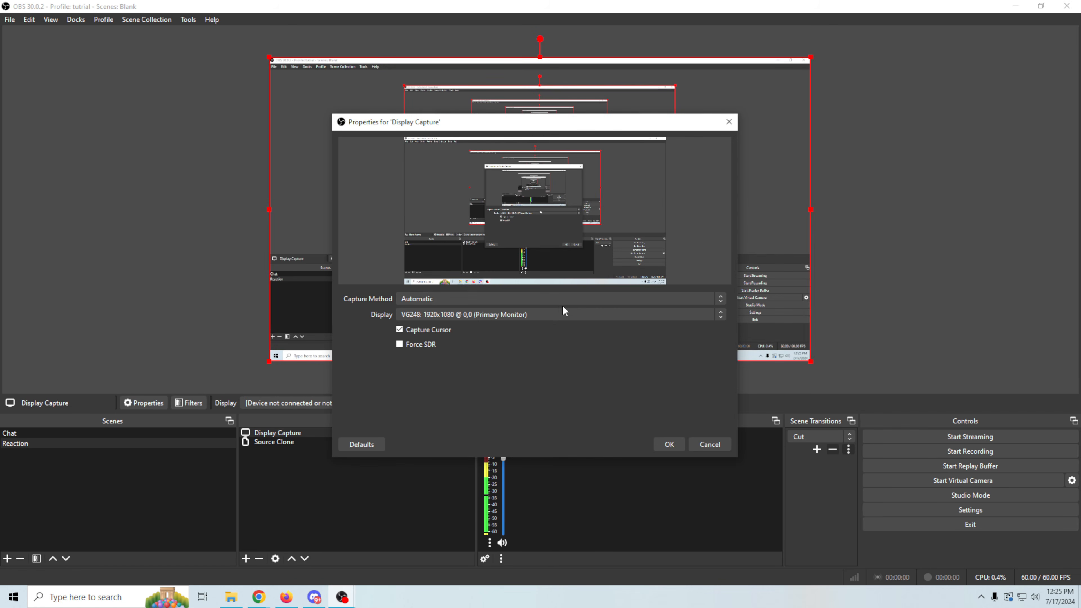
pyautogui.click(564, 314)
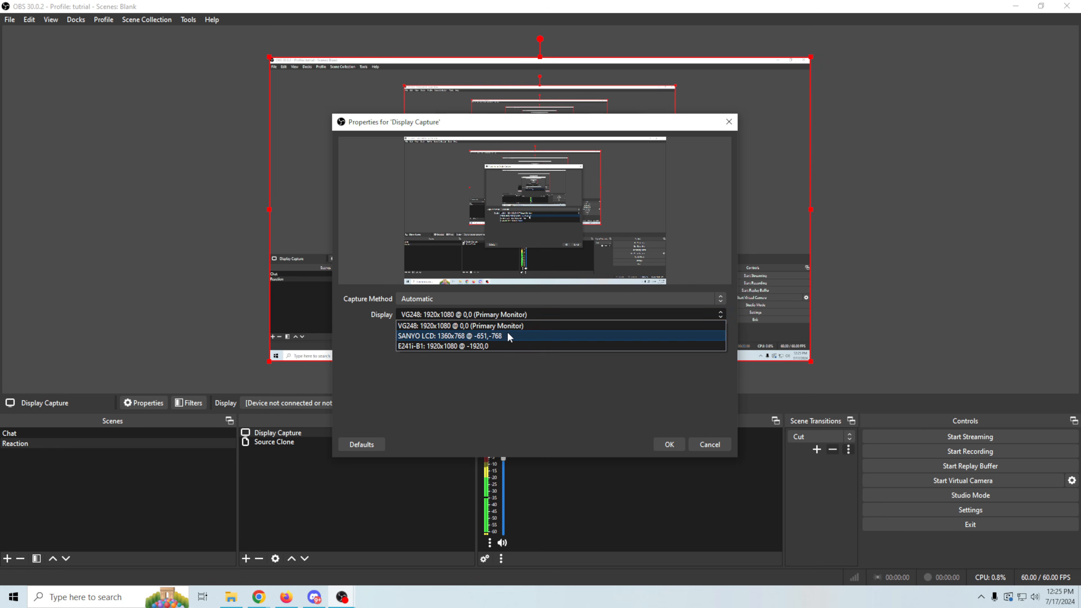
pyautogui.click(510, 336)
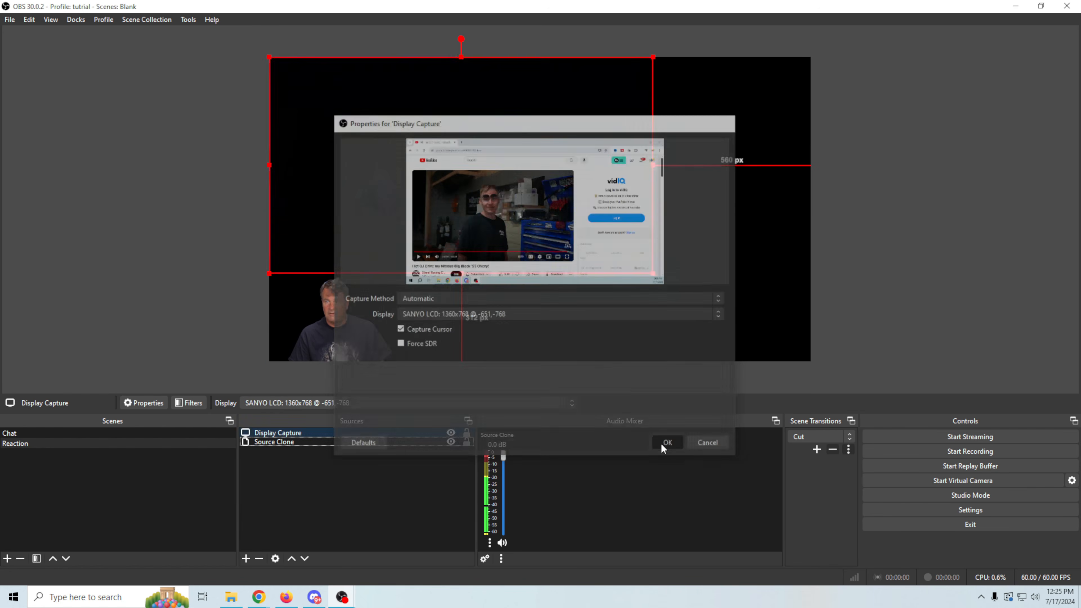
pyautogui.click(661, 443)
# Stretch the Display Capture to fill the canvas and place it beneath the Source Clone in the source order
pyautogui.moveTo(653, 275); pyautogui.dragTo(753, 362)
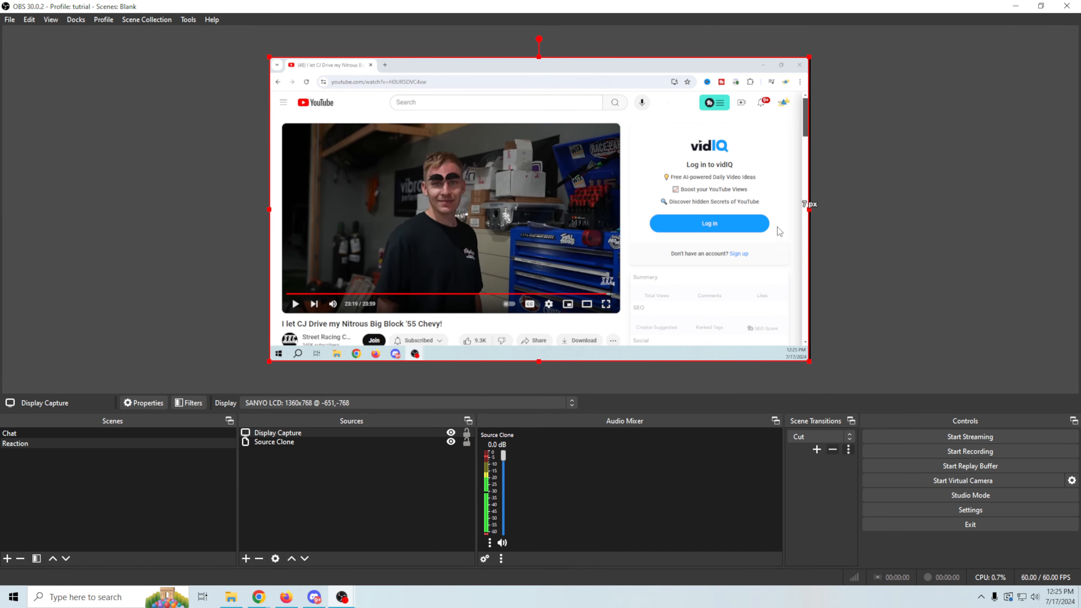
pyautogui.moveTo(809, 206); pyautogui.dragTo(811, 210)
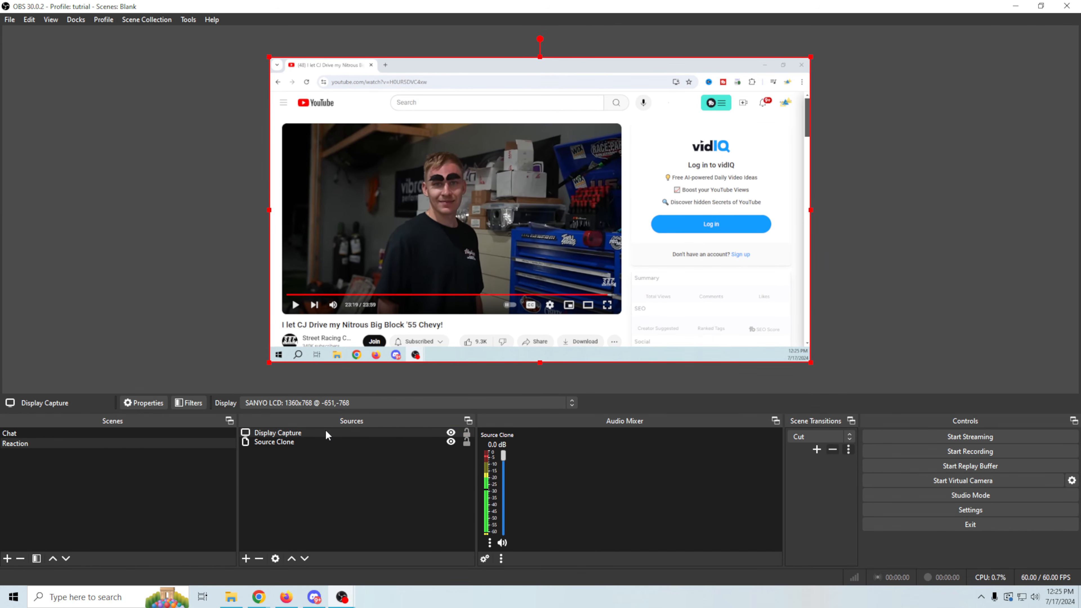
pyautogui.moveTo(326, 431); pyautogui.dragTo(323, 465)
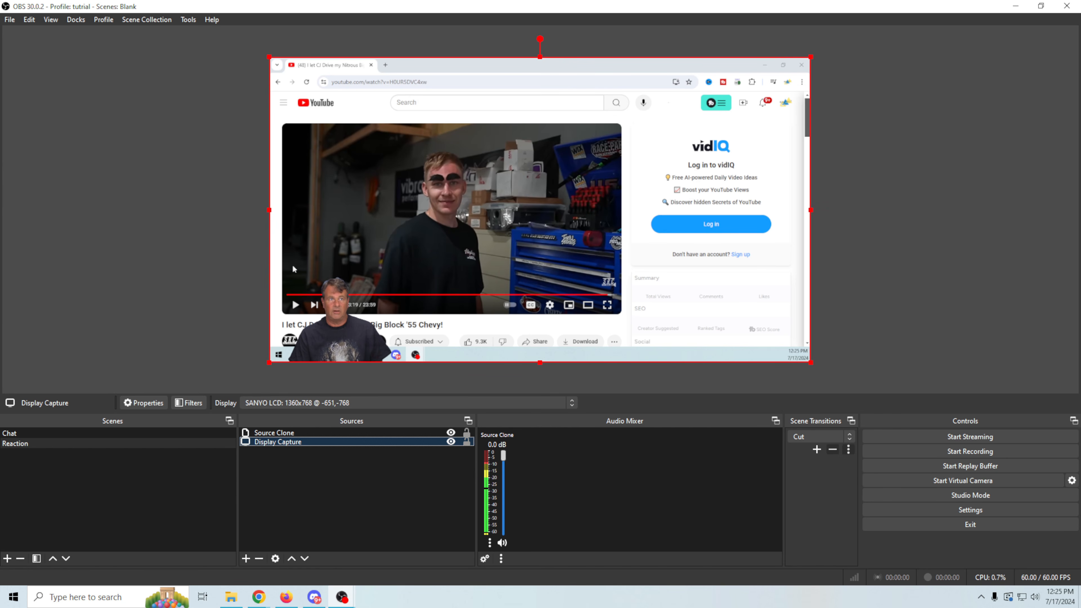
# In Chrome on the captured monitor, play the YouTube video briefly, pause it and show it full screen
pyautogui.click(295, 305)
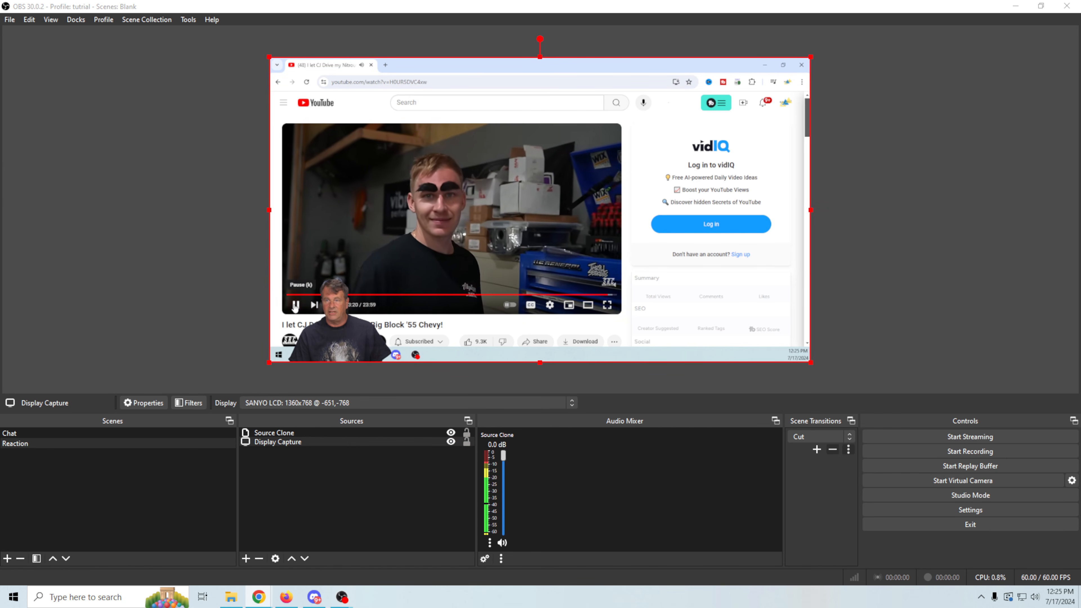
pyautogui.click(295, 305)
pyautogui.click(607, 305)
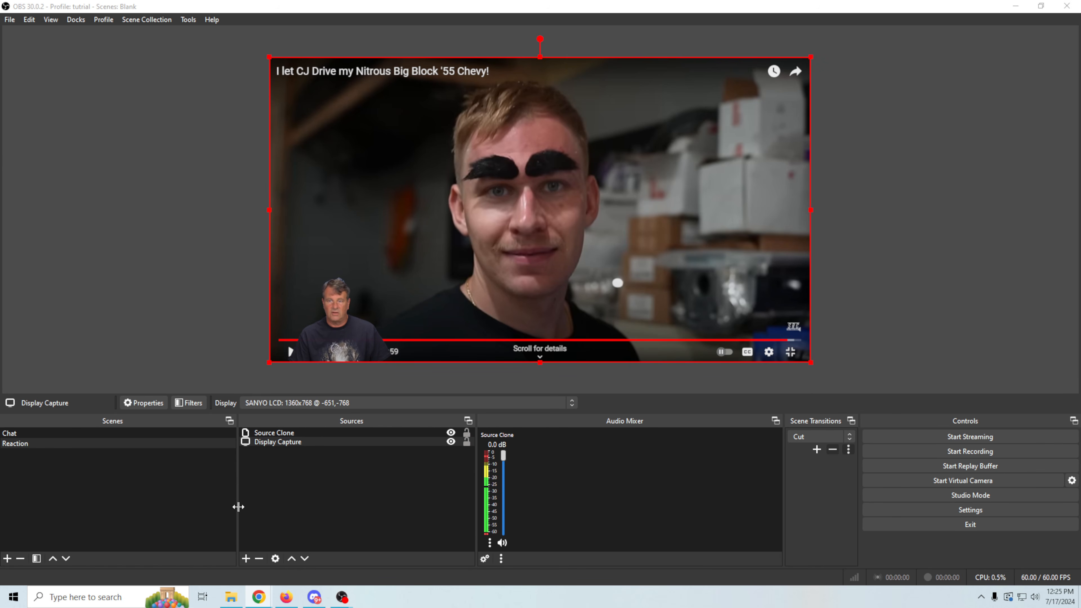
# Add an Audio Output Capture source using the Headset Earphone (Zone Wireless Plus) device
pyautogui.click(246, 559)
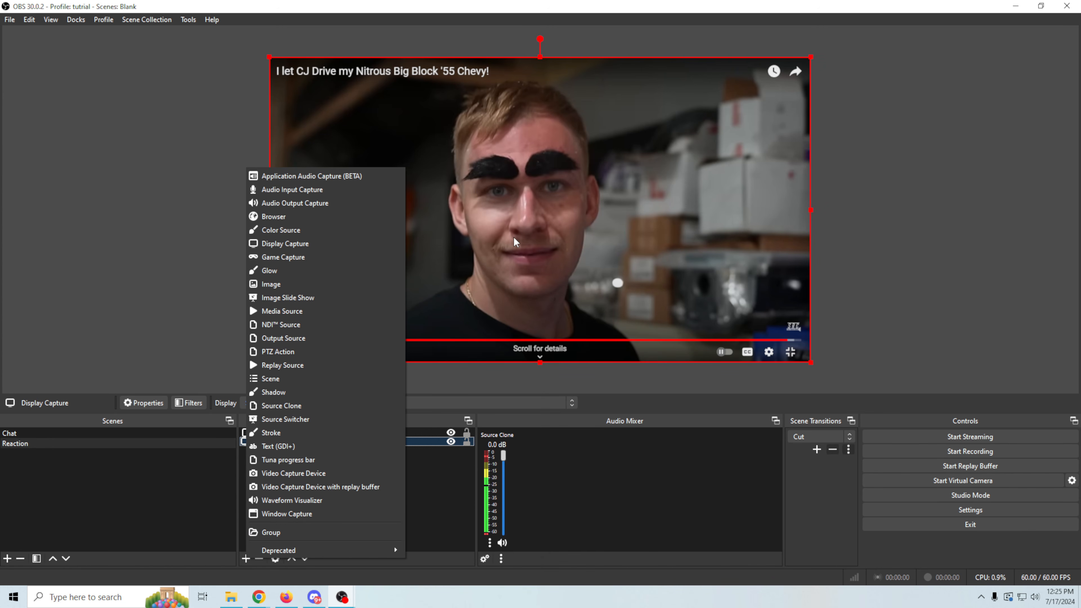
pyautogui.click(302, 205)
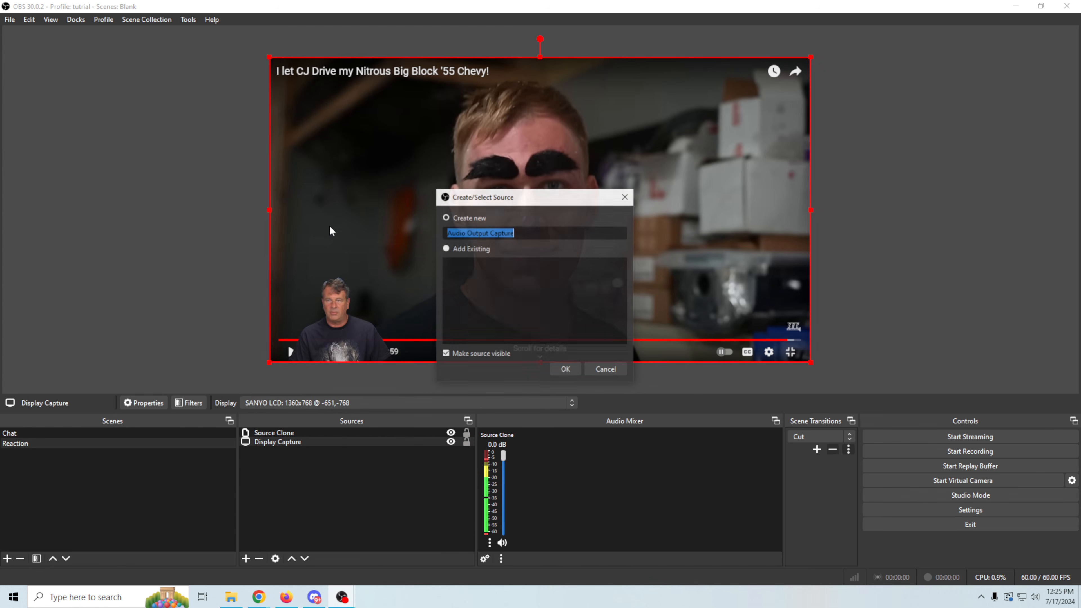
pyautogui.click(565, 369)
pyautogui.click(493, 152)
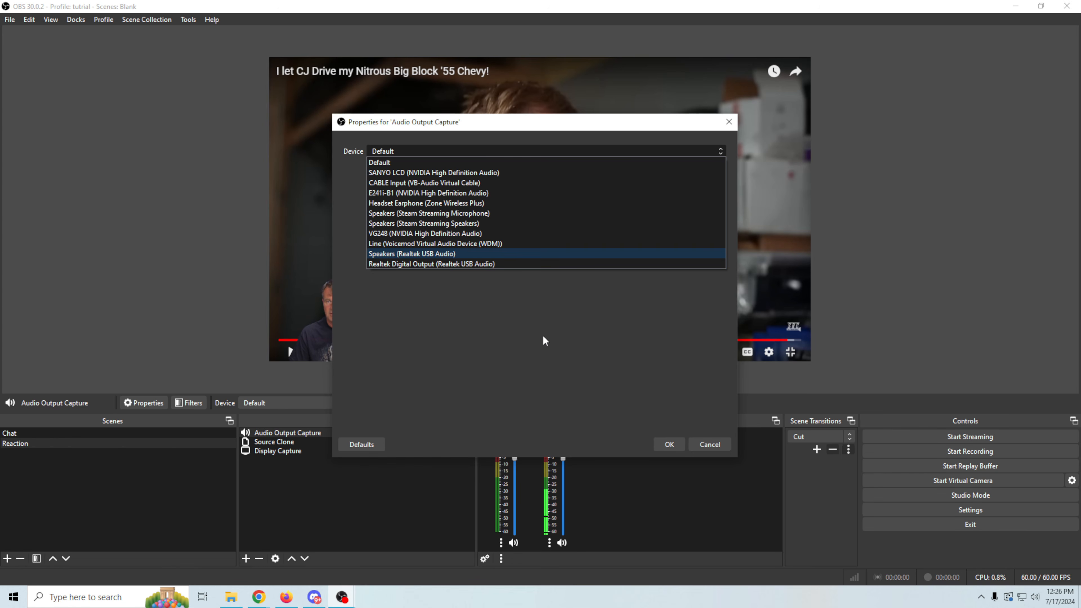
pyautogui.click(479, 204)
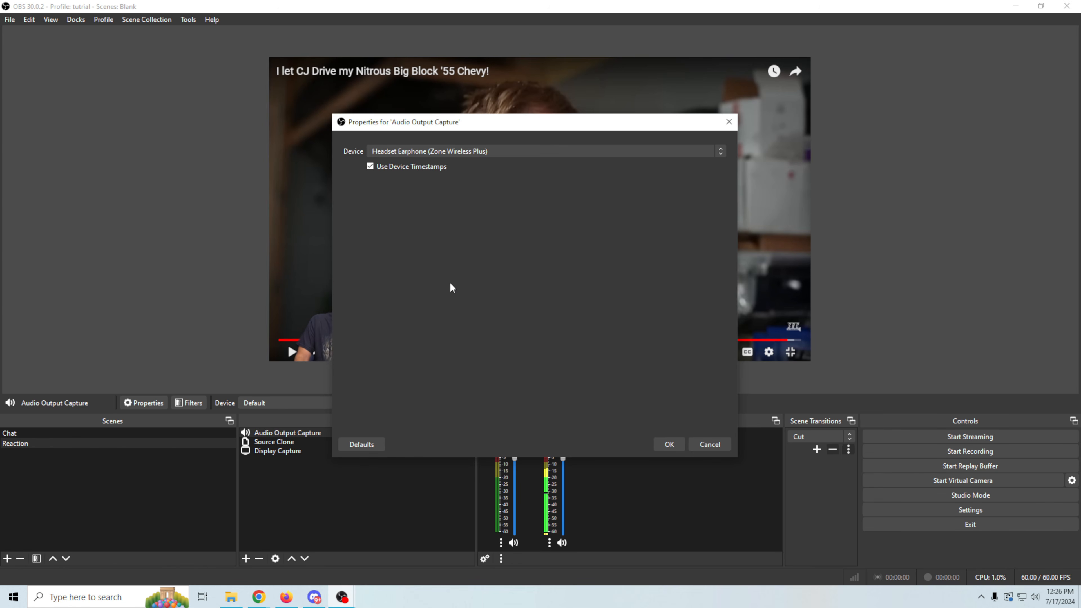
pyautogui.click(666, 443)
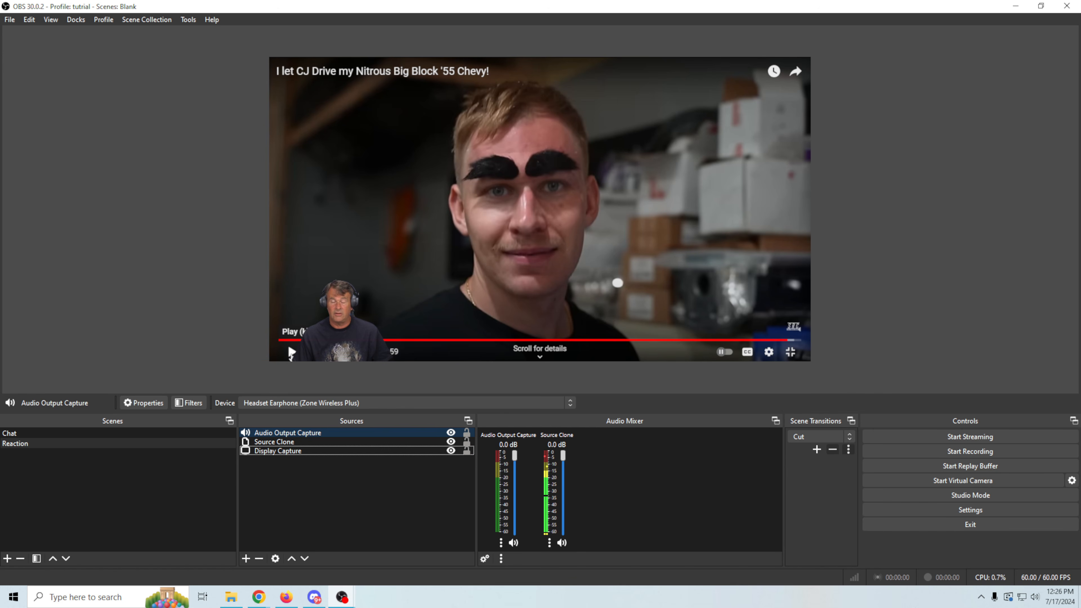
# Play the YouTube video briefly to check the Audio Output Capture level in the mixer, and pause it
pyautogui.click(292, 353)
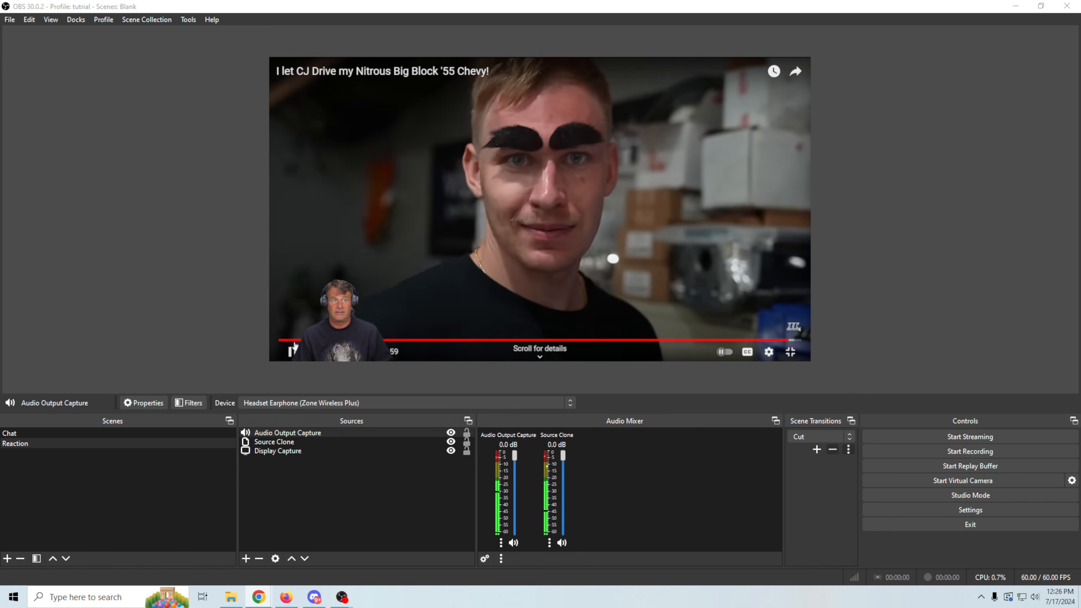
pyautogui.click(294, 346)
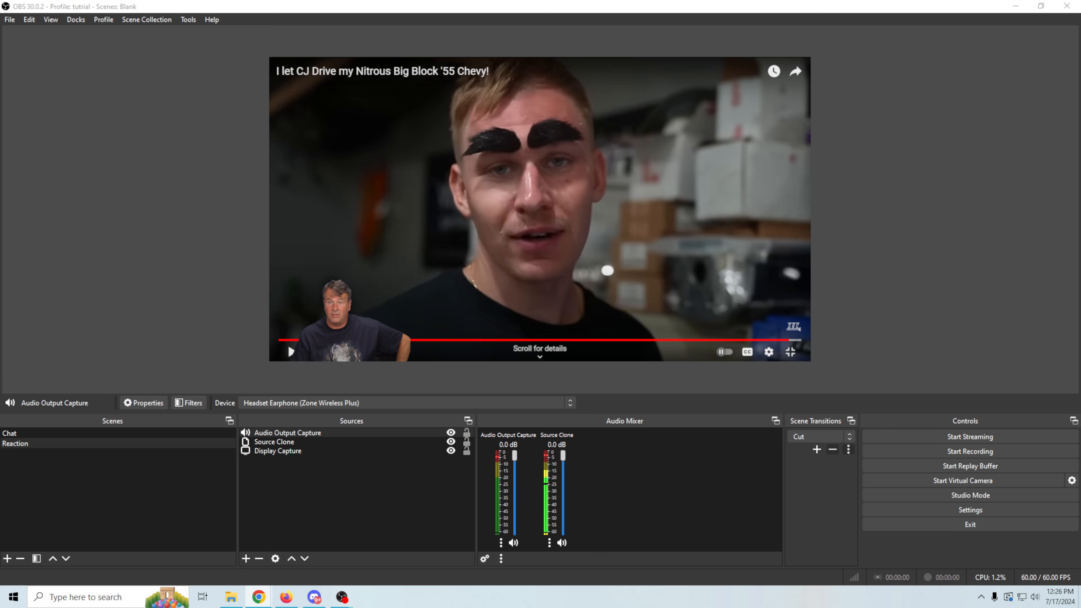
# Remove the Audio Output Capture source from the Reaction scene
pyautogui.click(299, 434)
pyautogui.rightClick(299, 433)
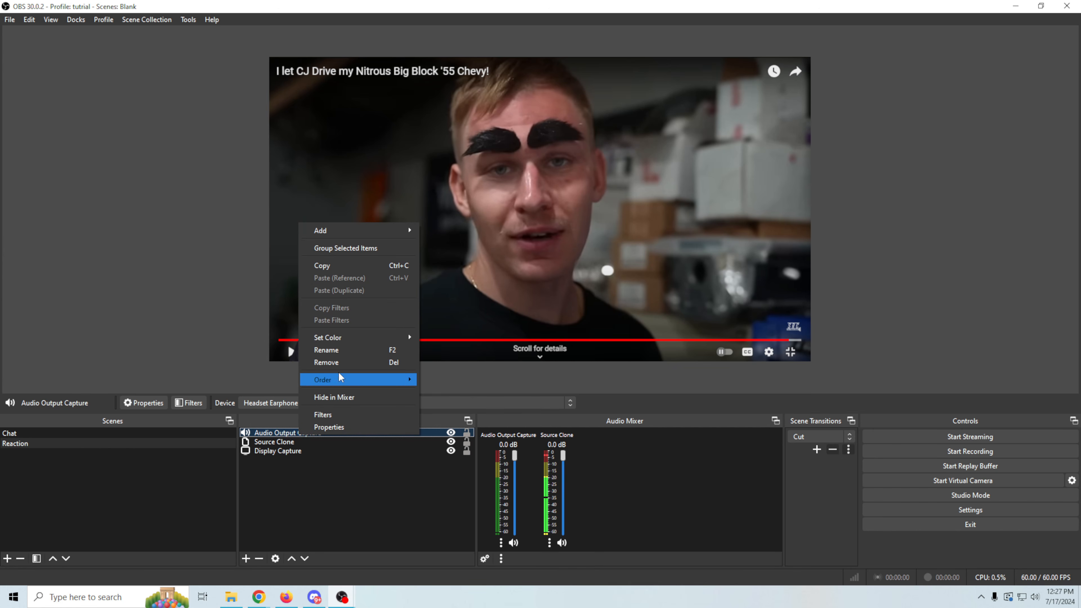
pyautogui.click(338, 364)
pyautogui.click(583, 307)
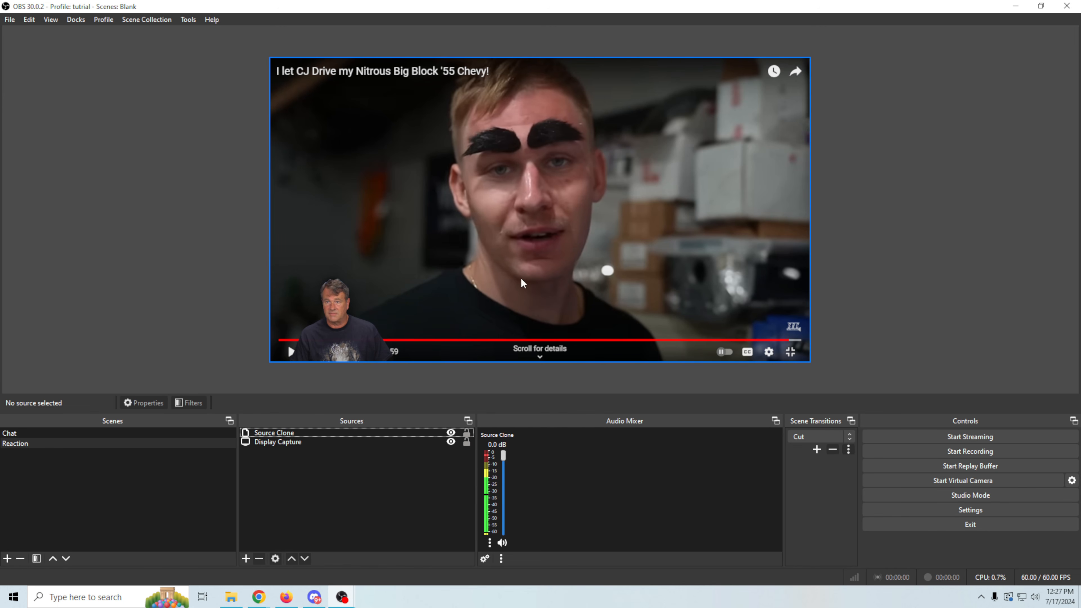
# Add an Application Audio Capture (BETA) source for the Chrome window playing the '55 Chevy YouTube video
pyautogui.click(249, 558)
pyautogui.click(304, 174)
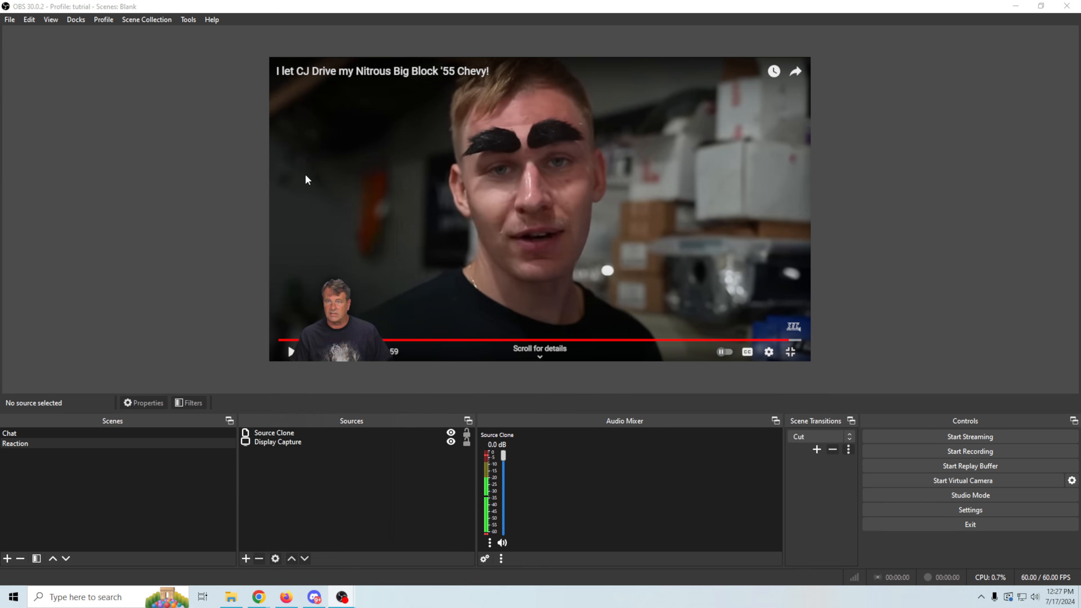
pyautogui.click(557, 371)
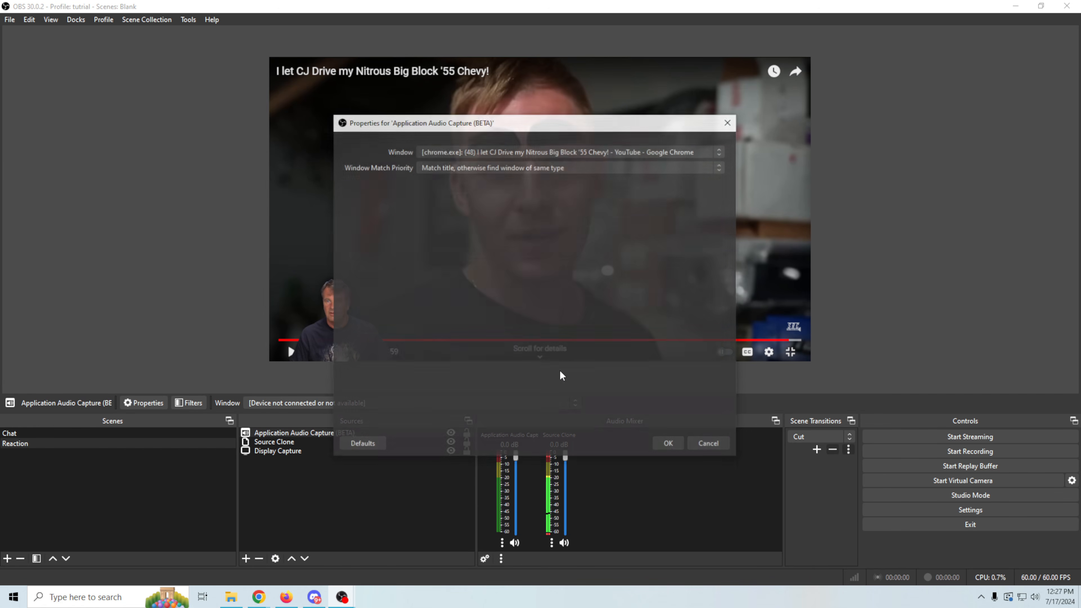
pyautogui.click(600, 152)
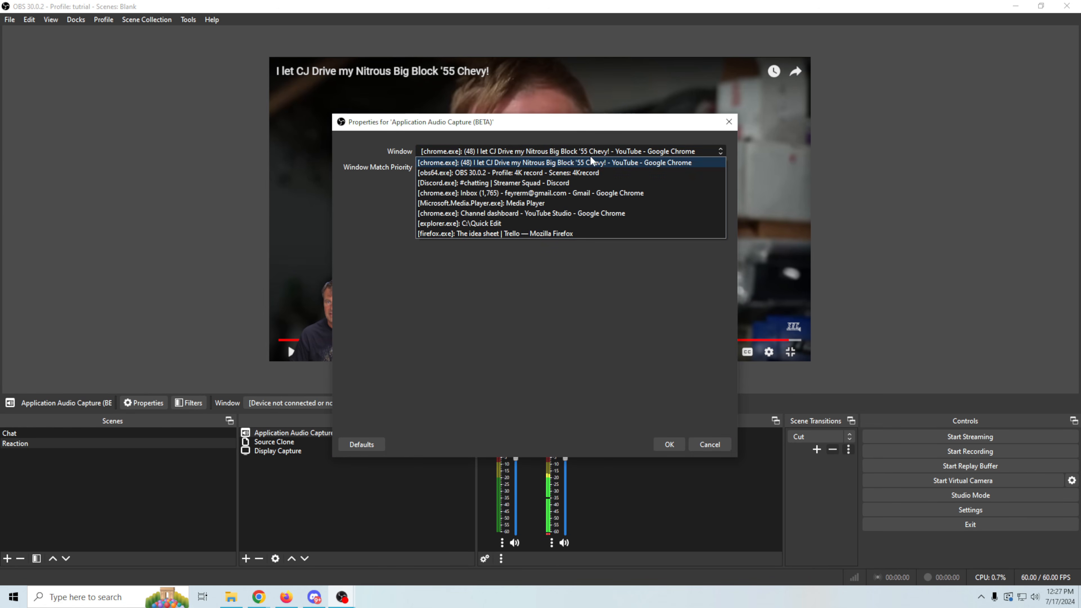
pyautogui.click(438, 162)
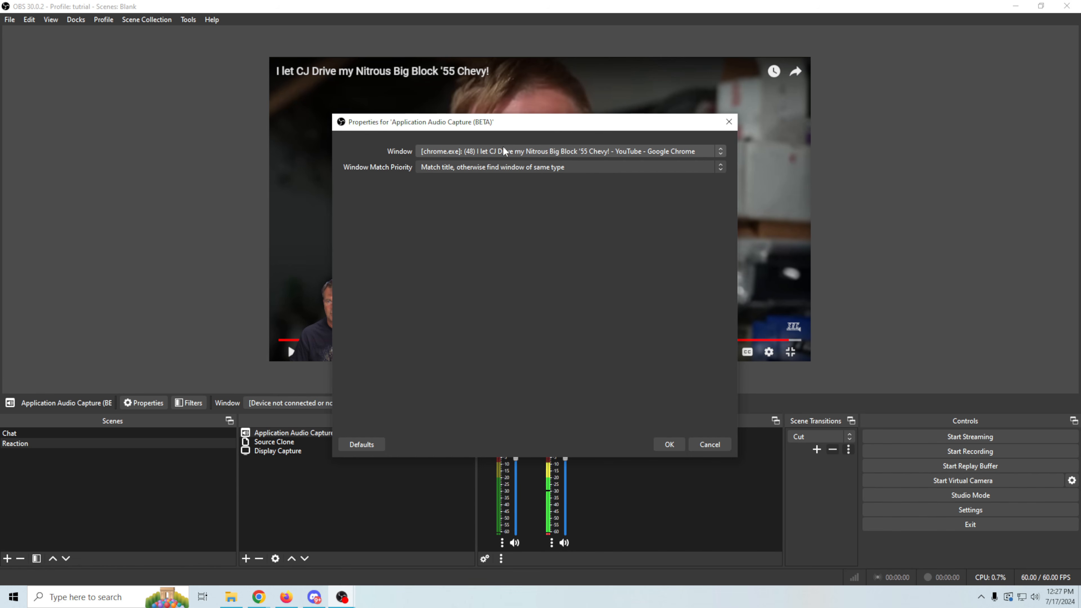
pyautogui.click(670, 444)
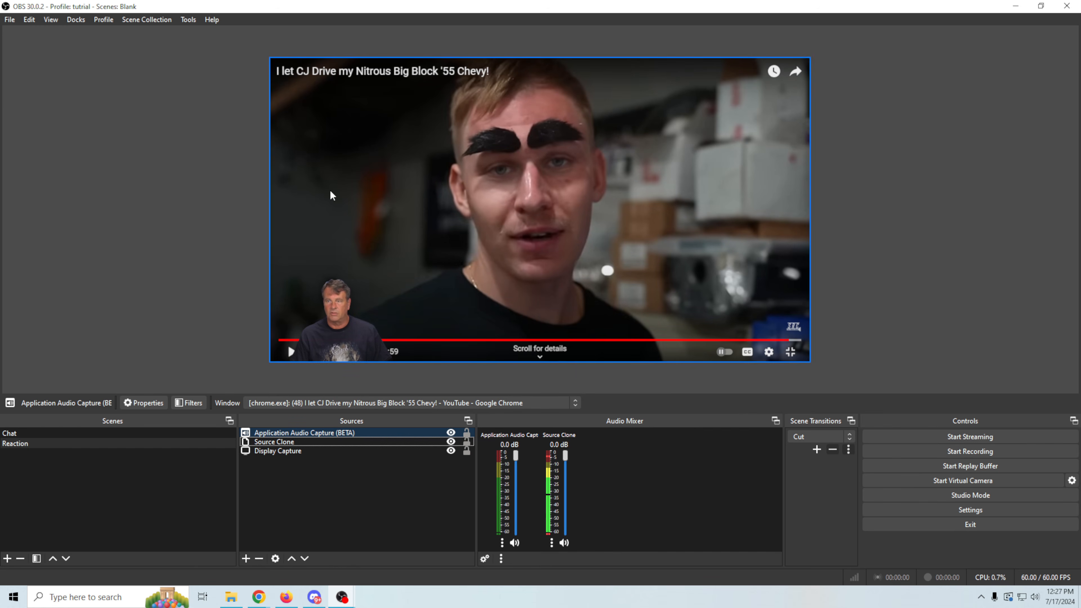
# Play the YouTube video briefly to check the Application Audio Capture level, pause it and exit full screen
pyautogui.click(260, 368)
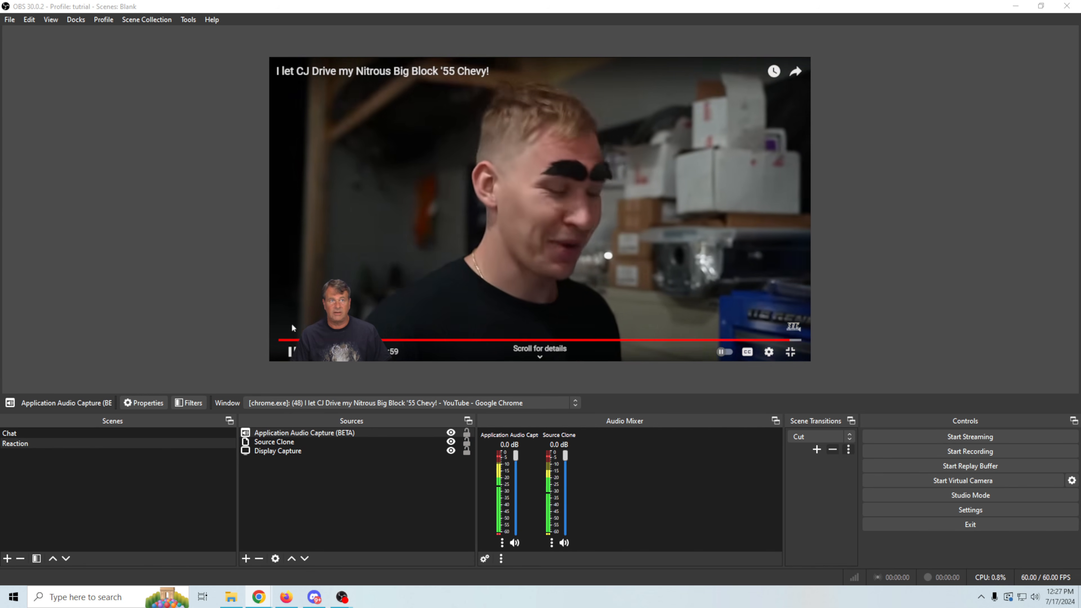
pyautogui.click(289, 347)
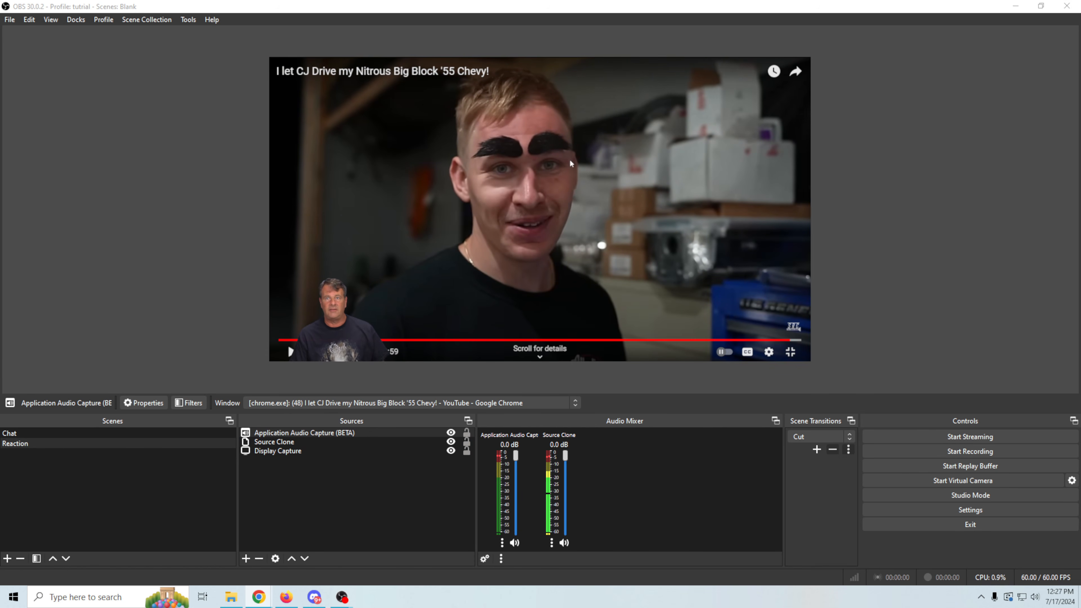
pyautogui.click(790, 352)
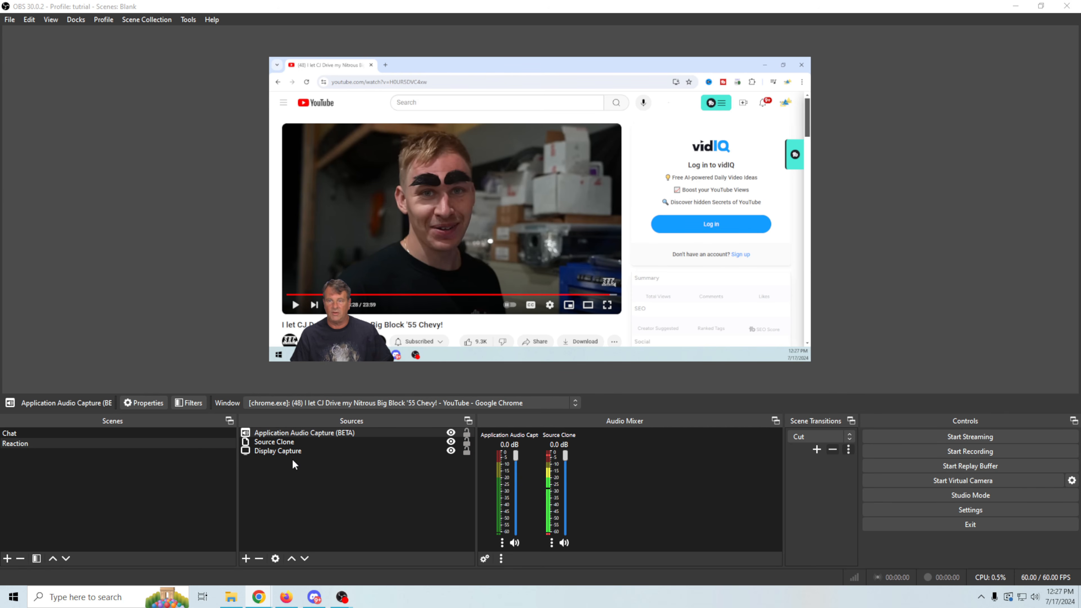
# Remove the Display Capture source from the Reaction scene
pyautogui.click(285, 452)
pyautogui.rightClick(285, 451)
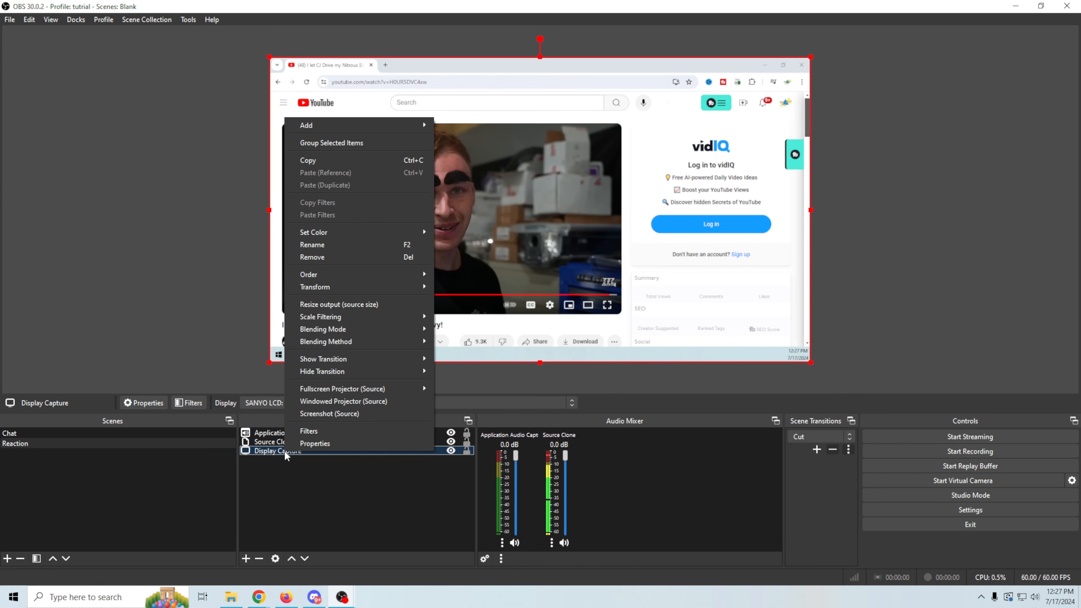
pyautogui.click(336, 261)
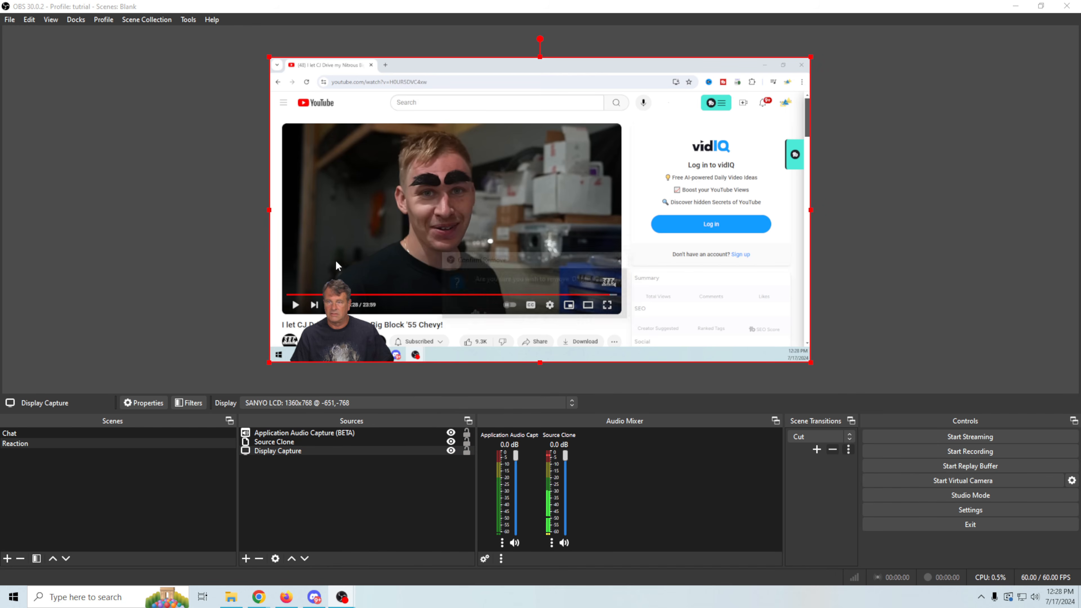
pyautogui.click(574, 307)
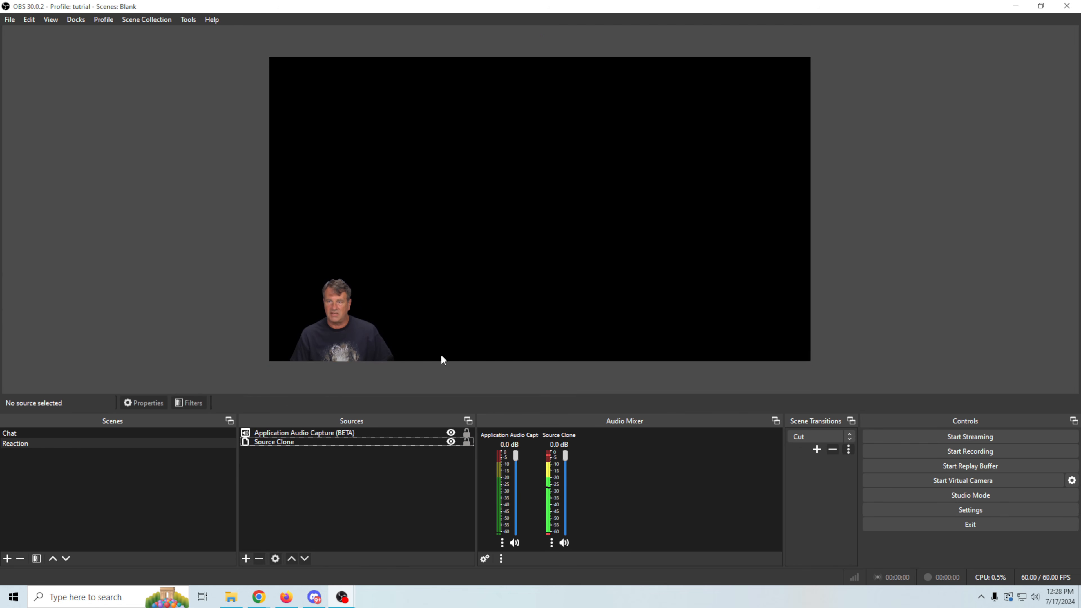
pyautogui.click(245, 558)
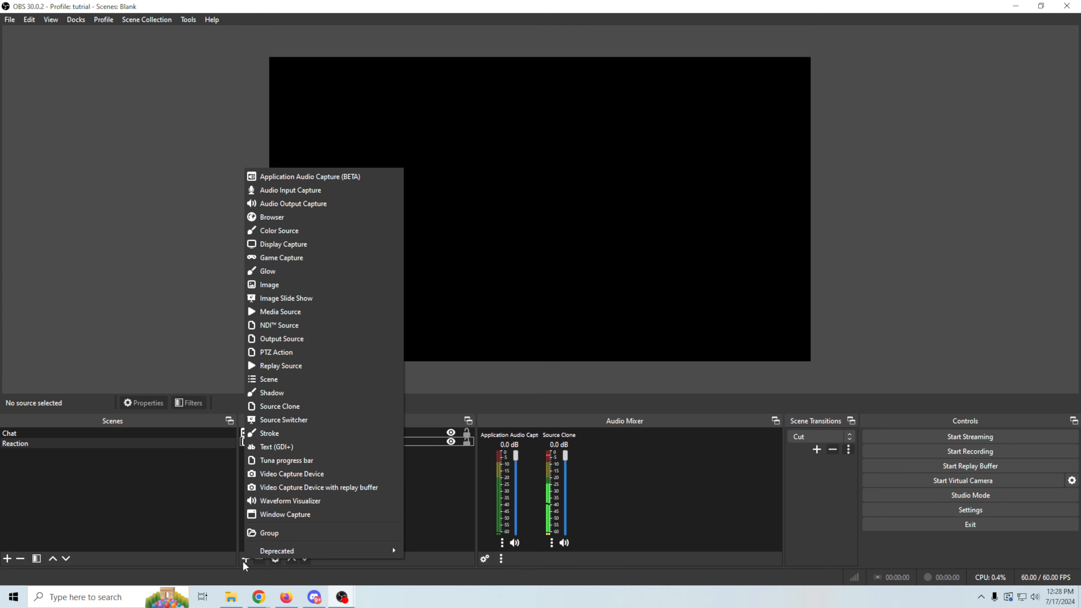
pyautogui.click(288, 515)
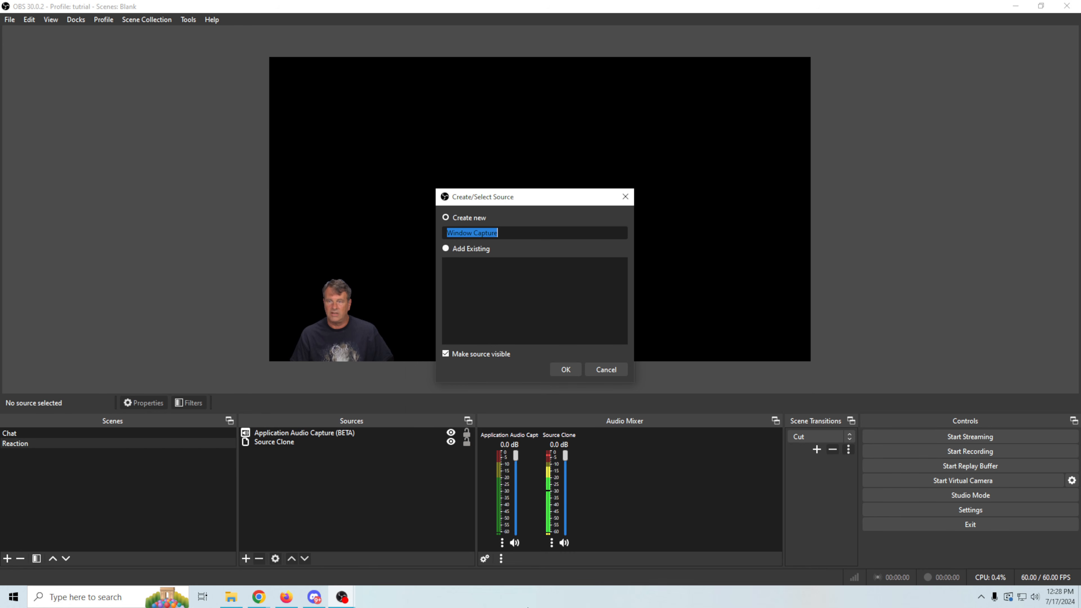
pyautogui.click(561, 369)
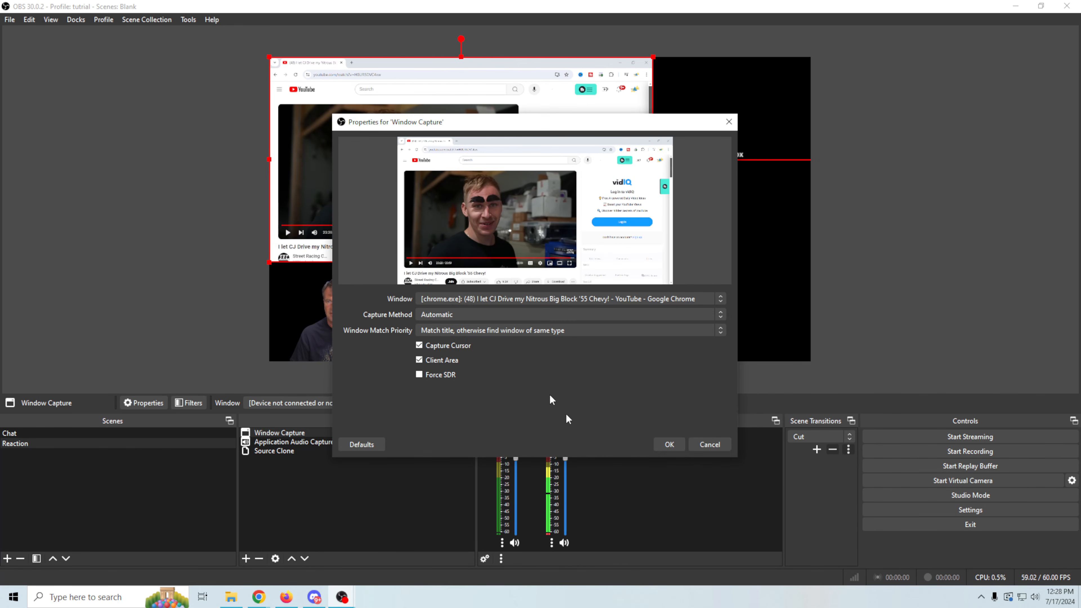
pyautogui.click(713, 300)
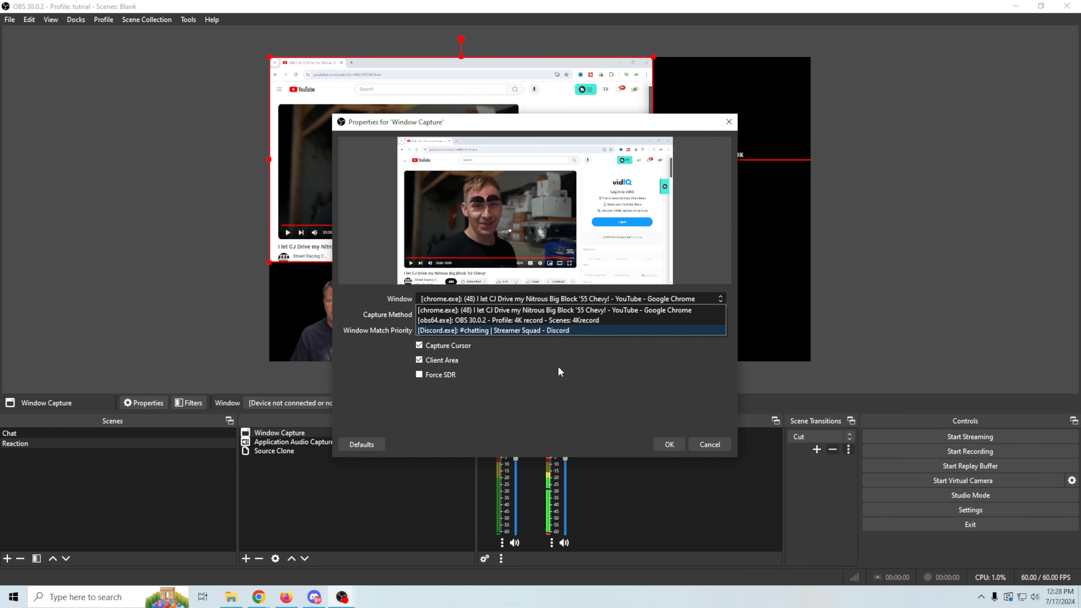
pyautogui.click(709, 445)
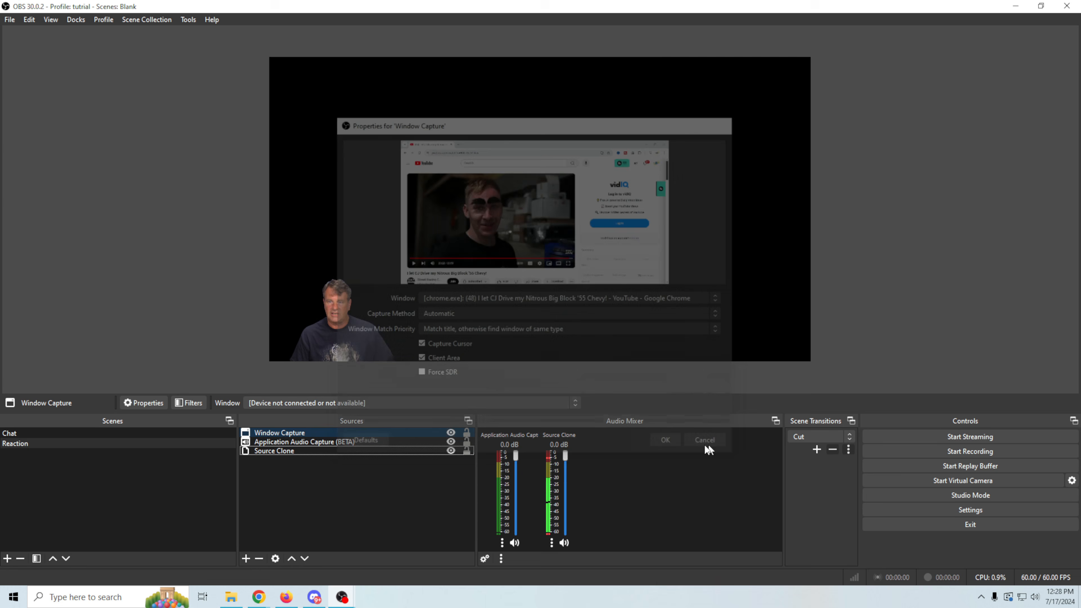
pyautogui.rightClick(325, 433)
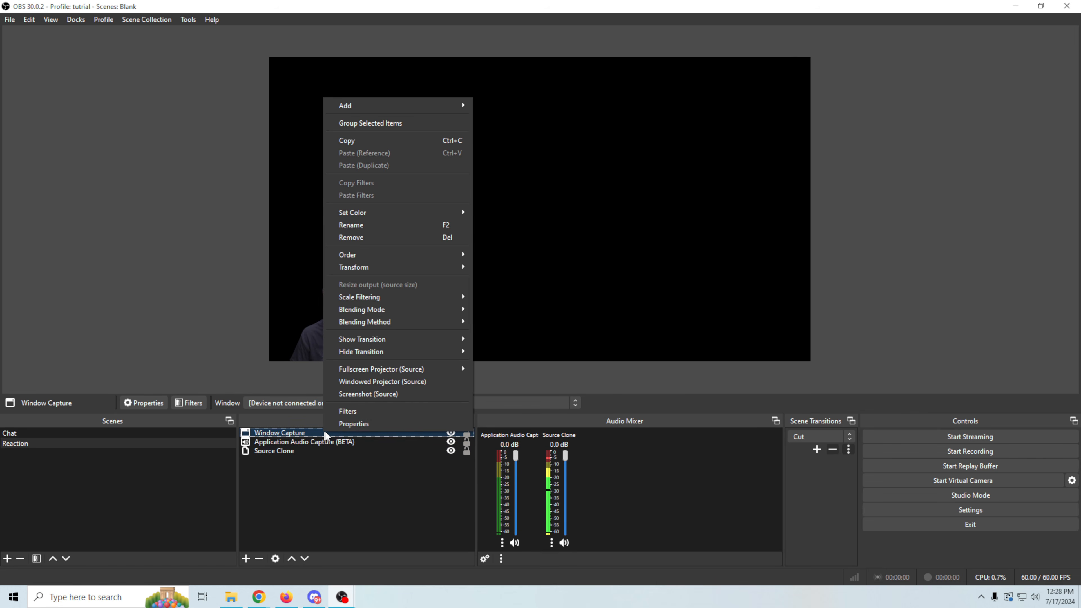
pyautogui.click(373, 237)
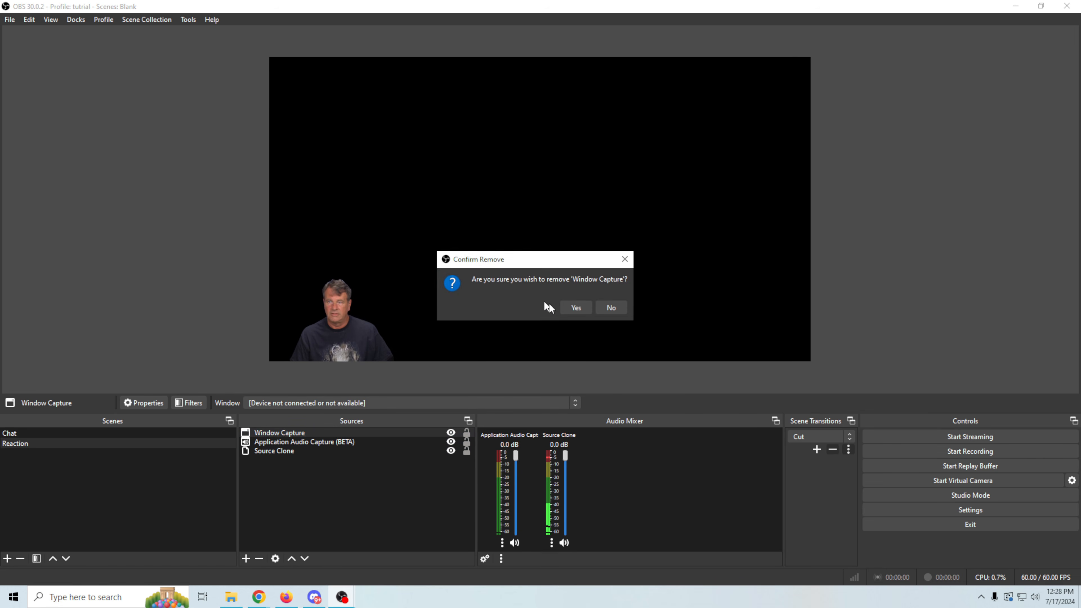
pyautogui.click(575, 308)
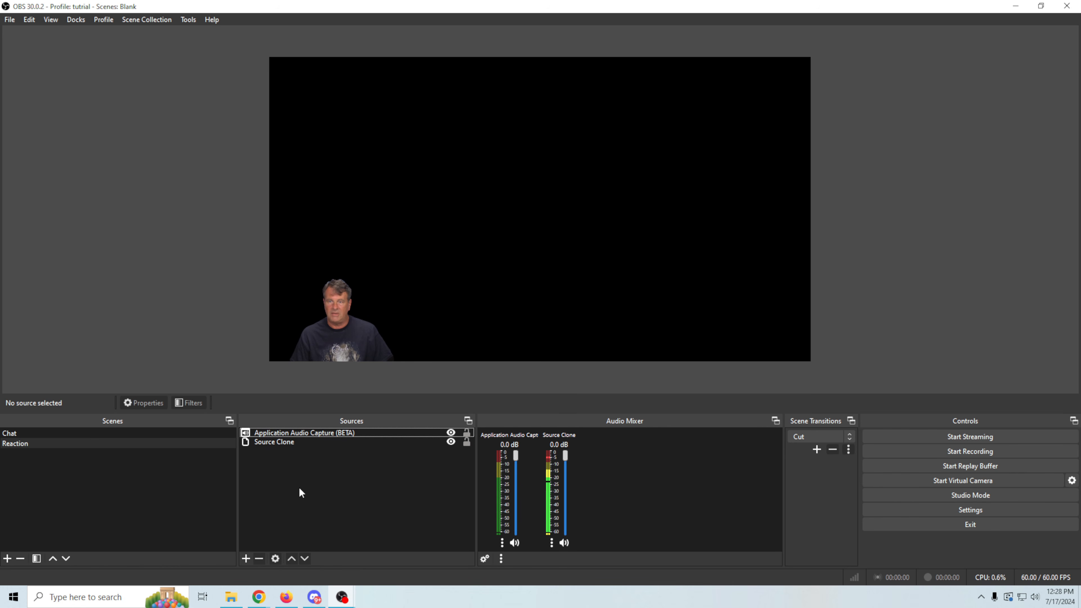
# Add a Window Capture source for the Chrome window with the '55 Chevy YouTube video, using the Automatic capture method
pyautogui.click(245, 559)
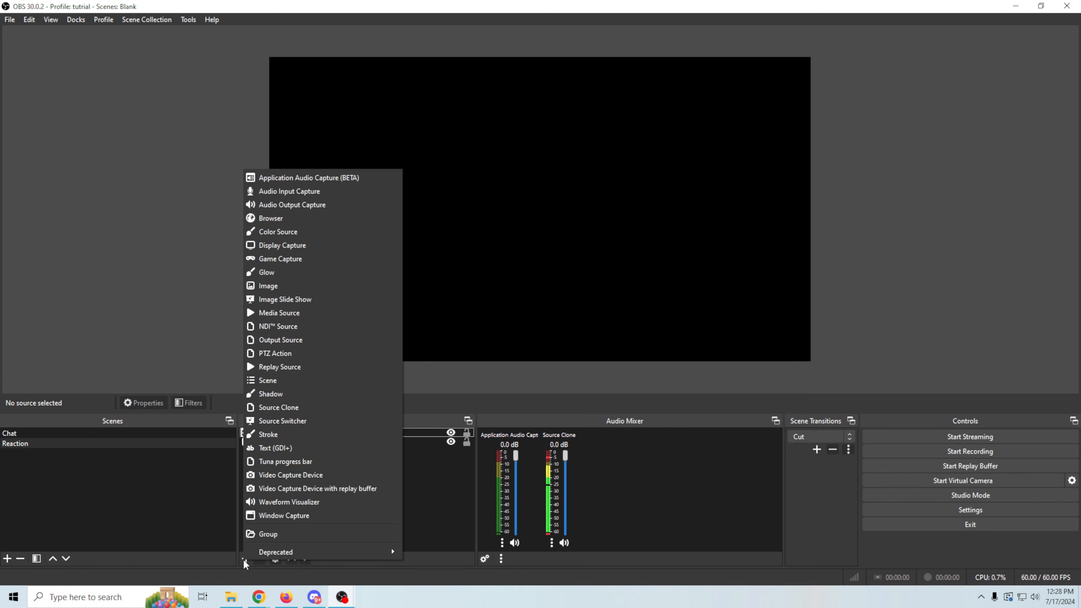
pyautogui.click(301, 514)
pyautogui.click(553, 367)
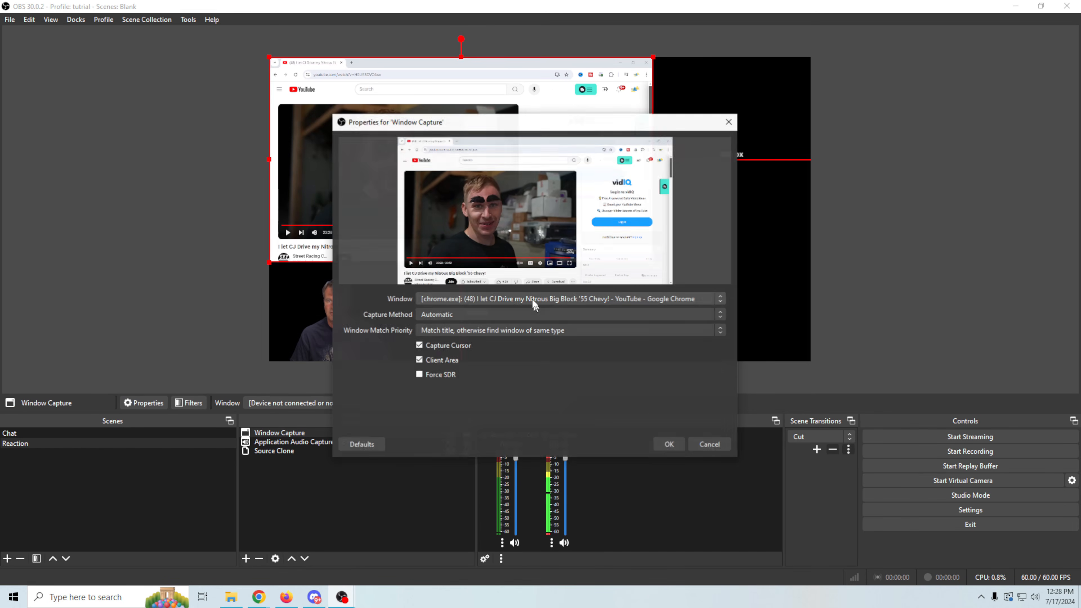
pyautogui.click(539, 297)
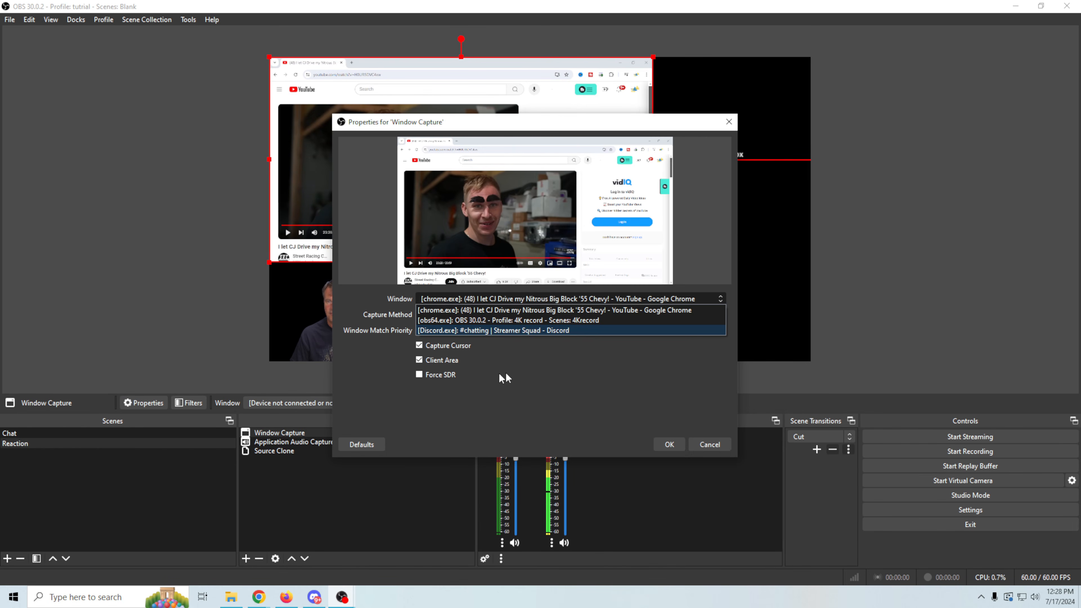
pyautogui.click(507, 311)
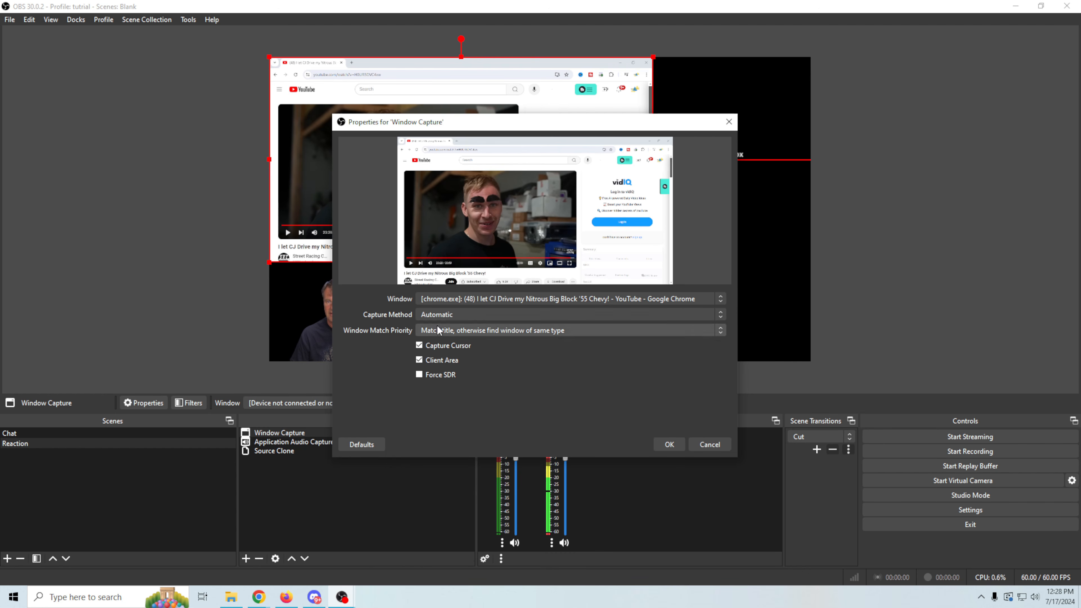
pyautogui.click(664, 444)
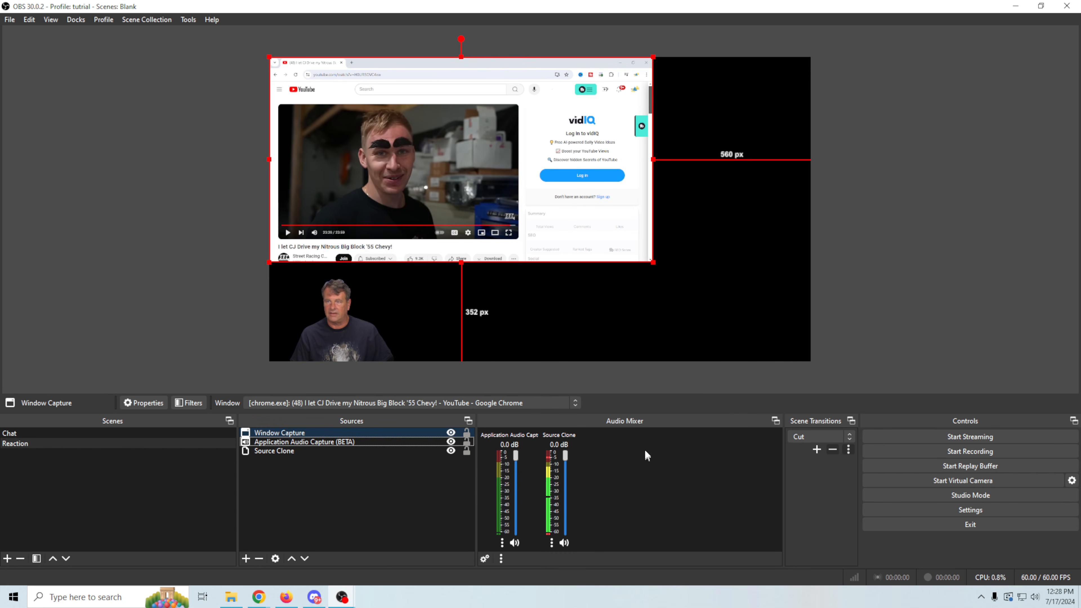
# Enlarge the Window Capture and widen the captured Chrome window so that the capture fills the canvas
pyautogui.moveTo(653, 263); pyautogui.dragTo(727, 359)
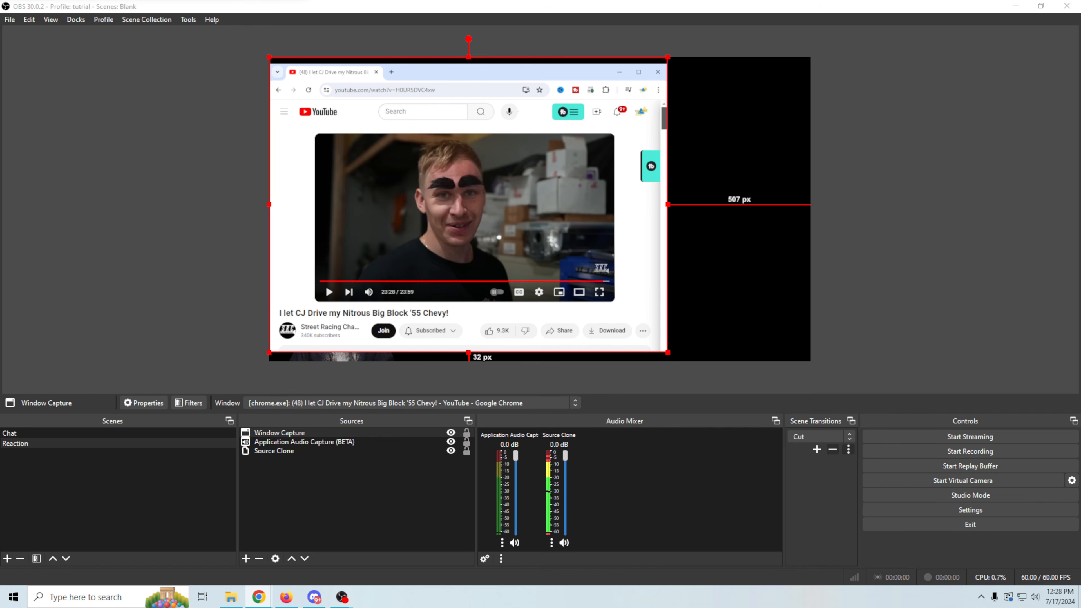
pyautogui.scroll(-5, 464, 238)
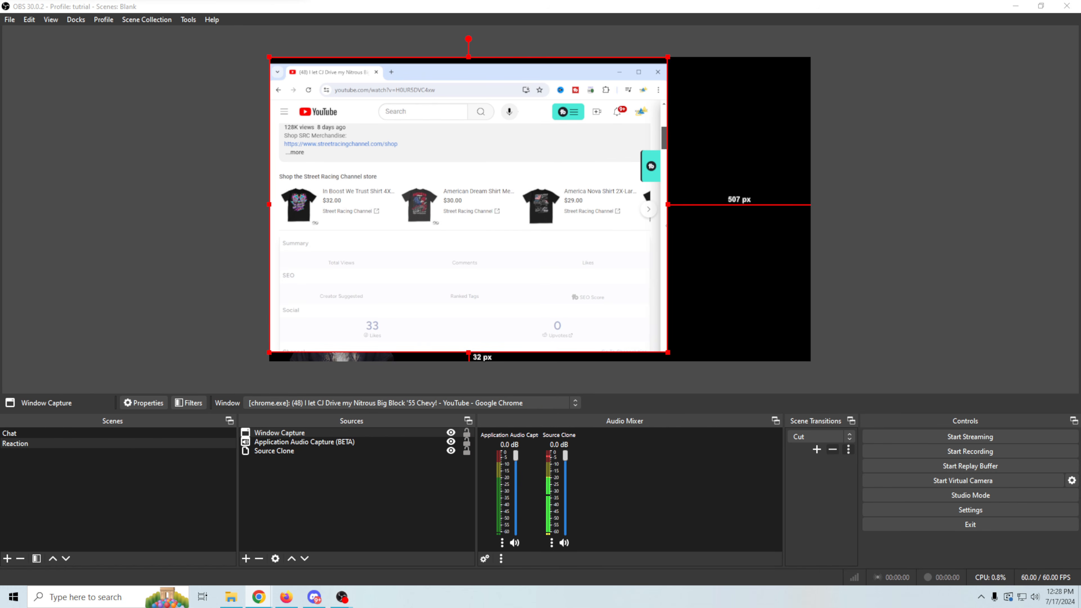
pyautogui.moveTo(666, 226); pyautogui.dragTo(735, 231)
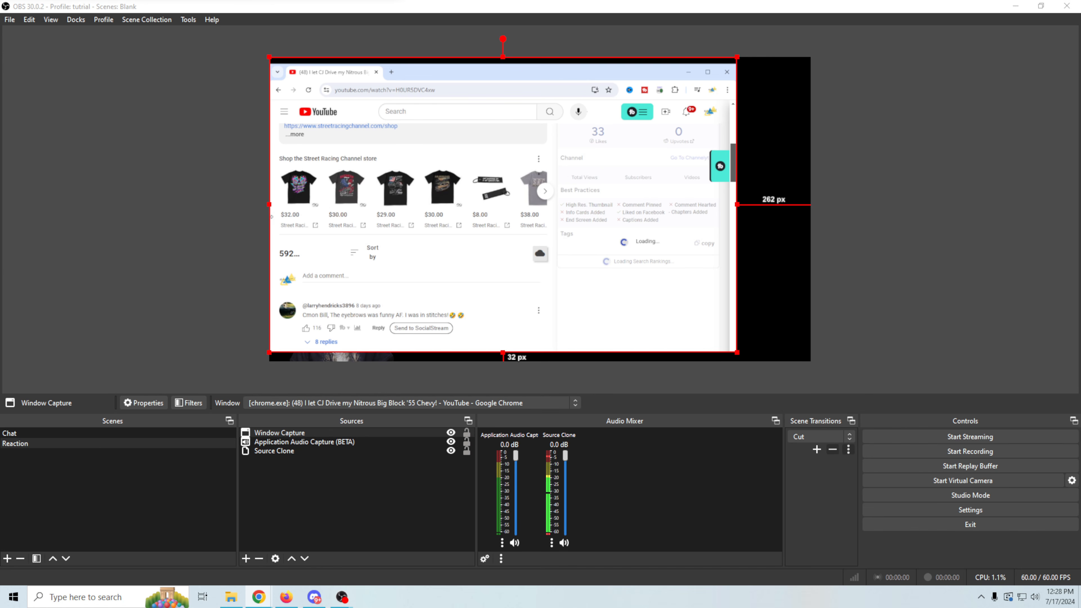
pyautogui.moveTo(272, 217); pyautogui.dragTo(272, 214)
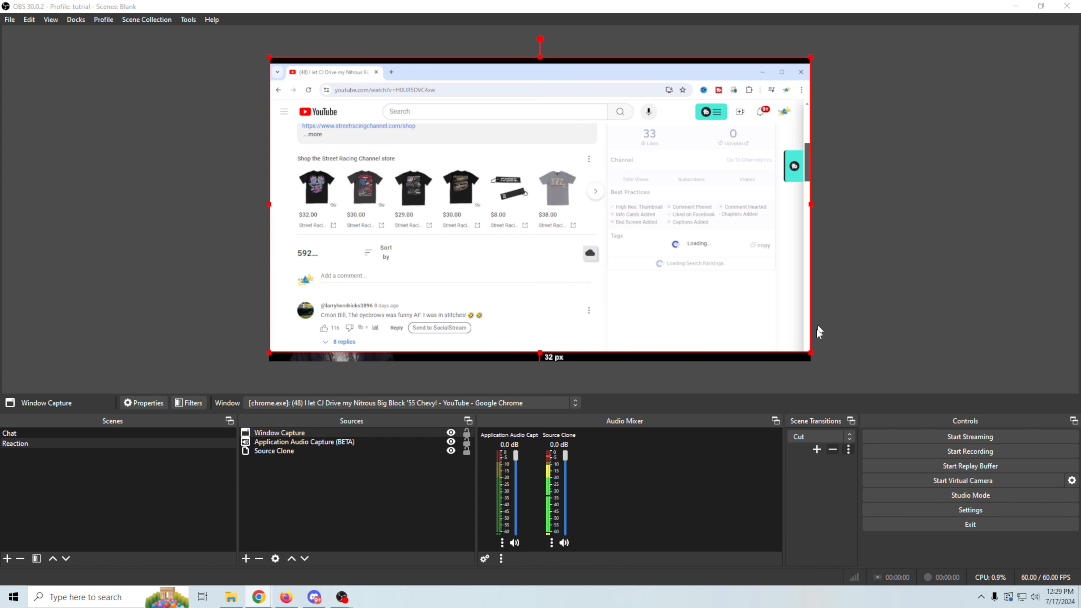
pyautogui.moveTo(810, 351); pyautogui.dragTo(815, 359)
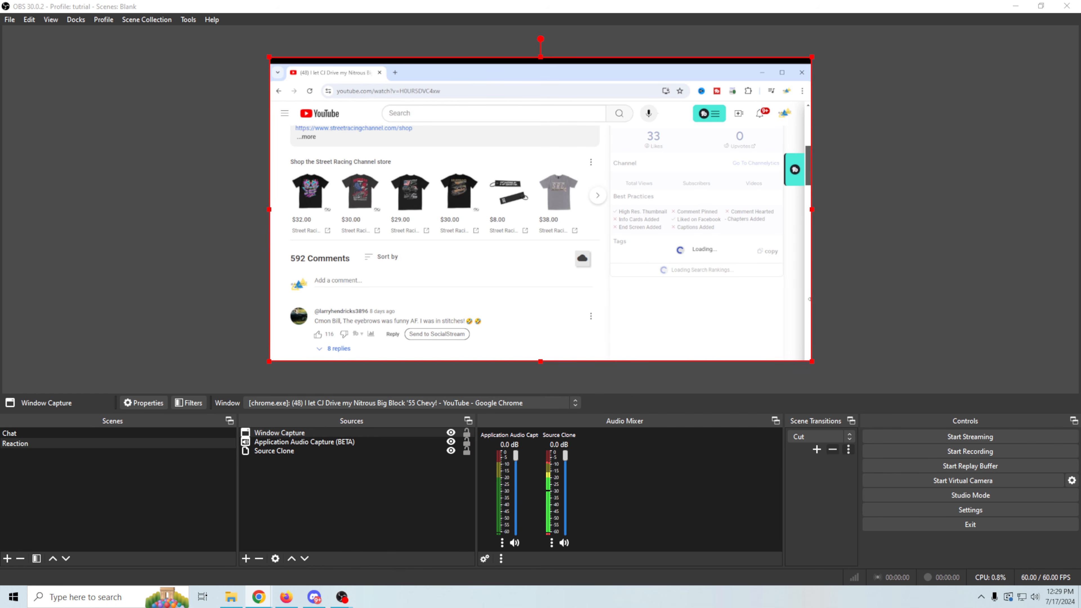
# Show the YouTube video full screen in Chrome and shrink the Window Capture to fit the canvas exactly
pyautogui.scroll(10, 291, 148)
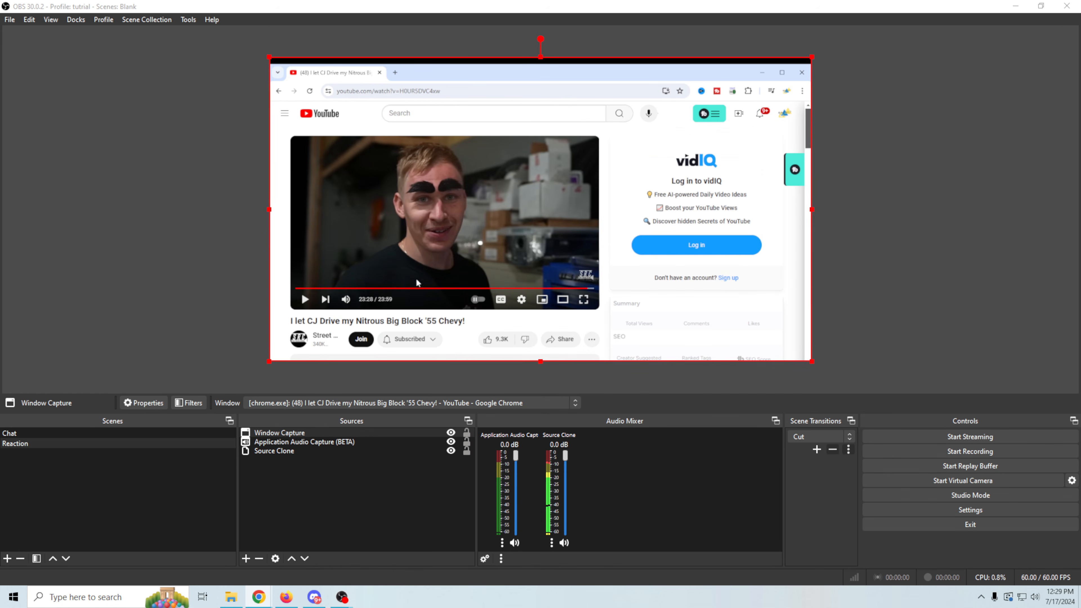
pyautogui.click(582, 300)
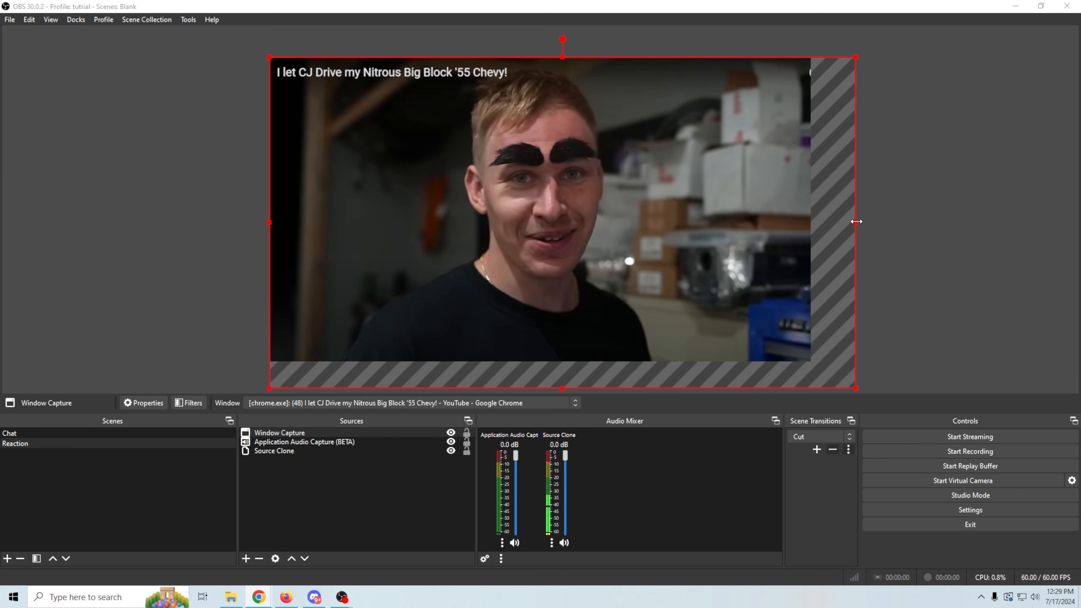
pyautogui.moveTo(856, 222); pyautogui.dragTo(811, 218)
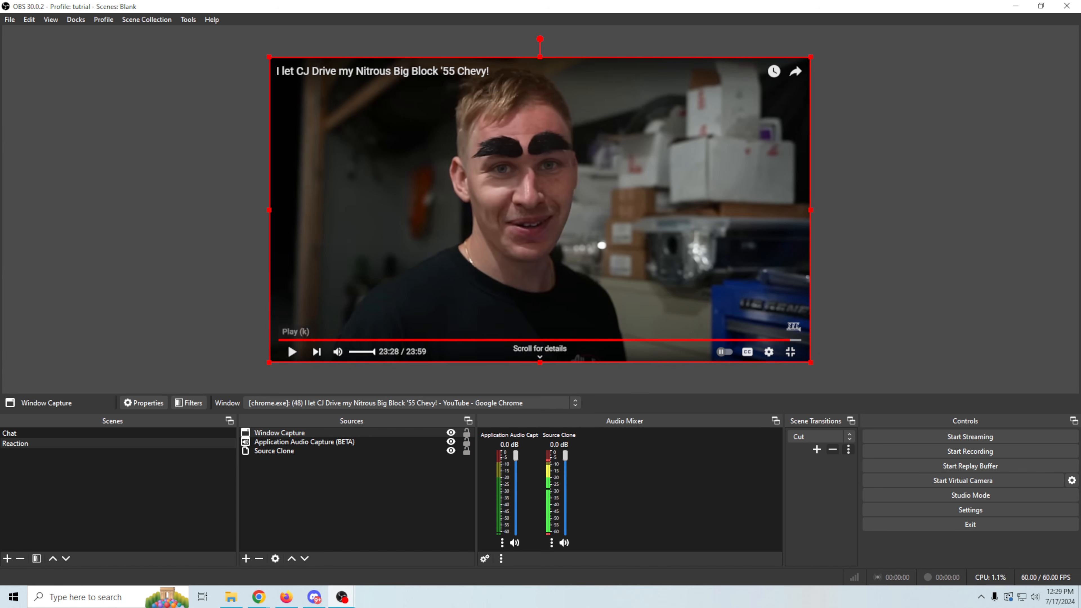
# Play the captured YouTube video briefly, pause it, and move the Window Capture source beneath Source Clone in the stacking order
pyautogui.click(292, 351)
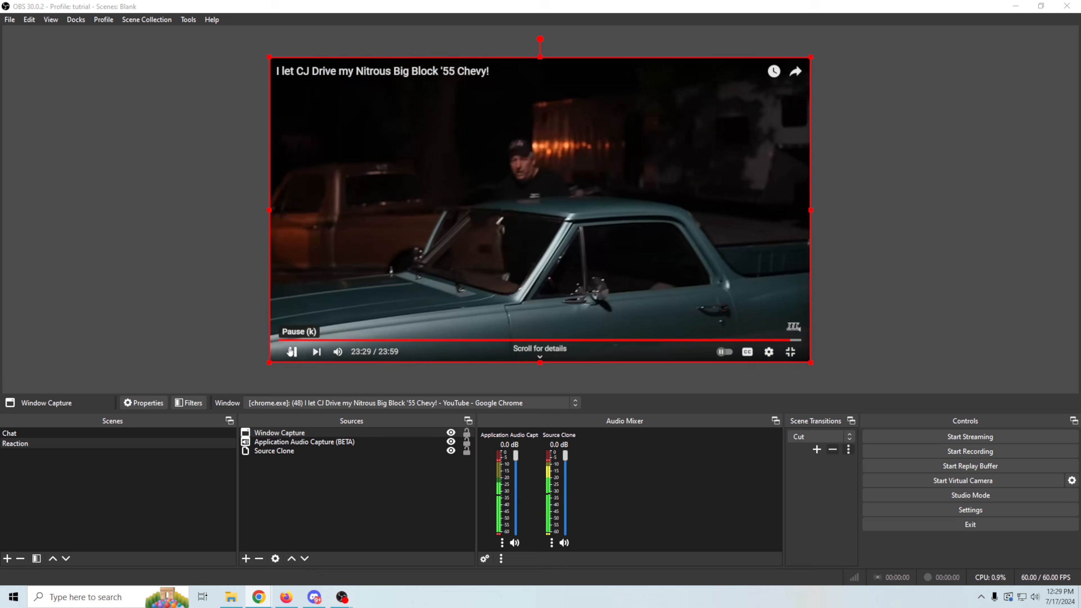
pyautogui.click(292, 352)
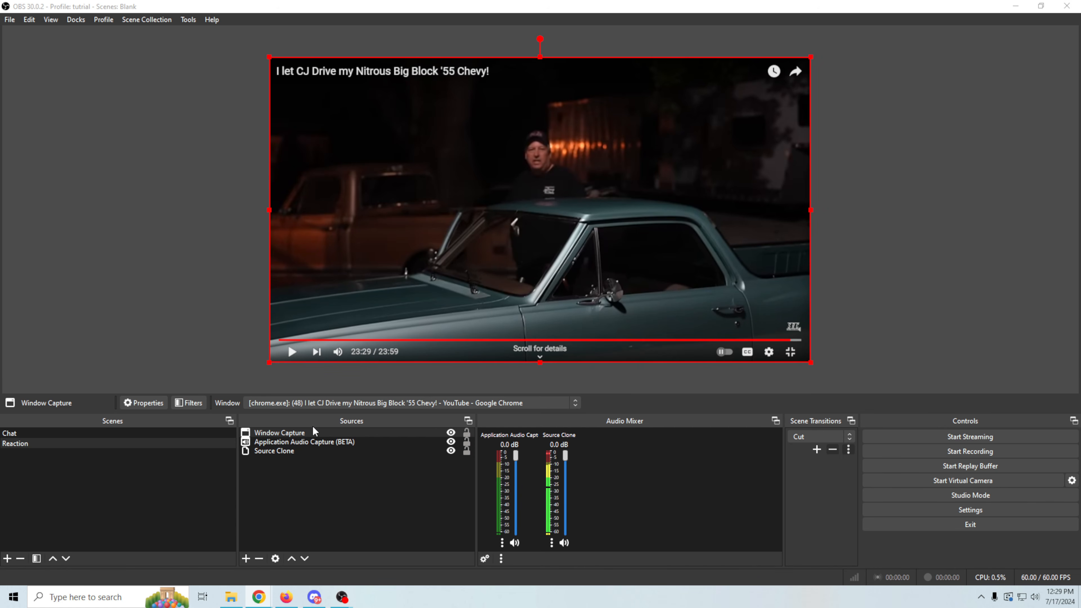
pyautogui.click(324, 432)
pyautogui.hotkey('ctrl', 'End')
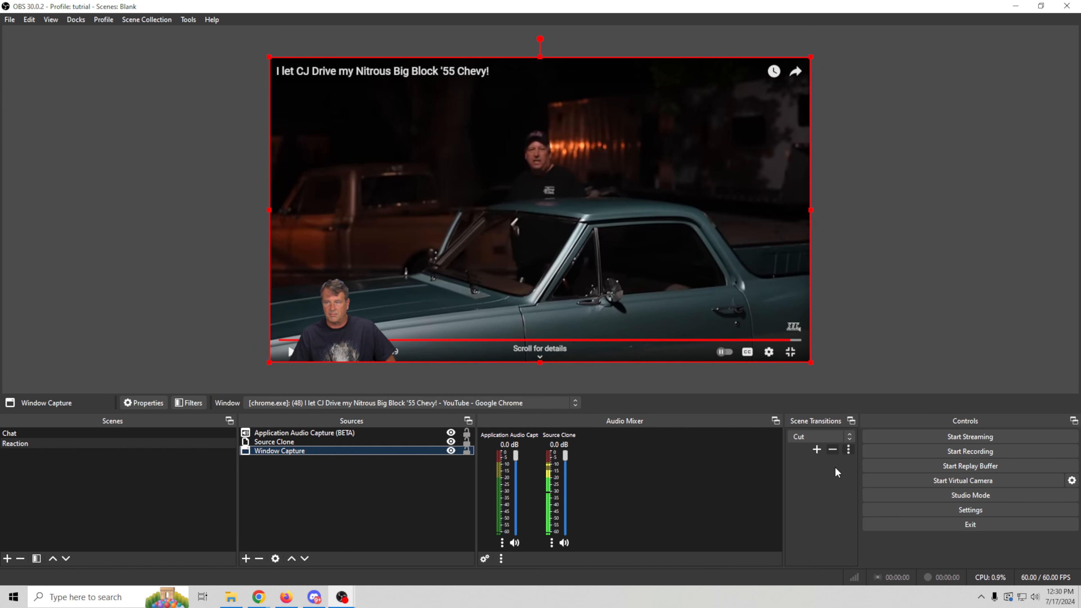
# Set the scene transition to the record stinger
pyautogui.click(848, 436)
pyautogui.press('Up')
pyautogui.press('Up')
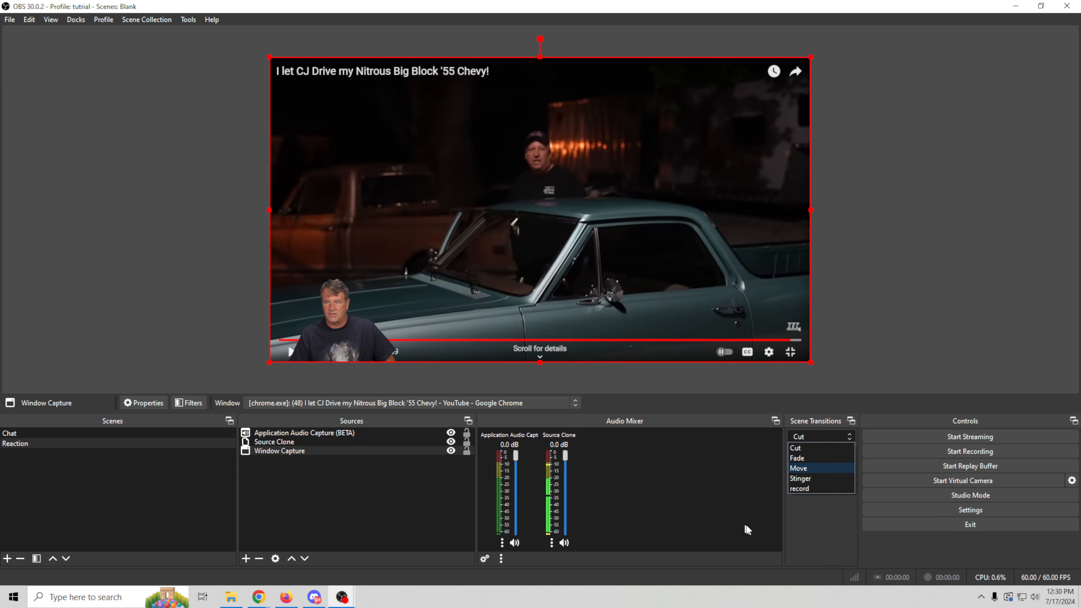
pyautogui.click(802, 487)
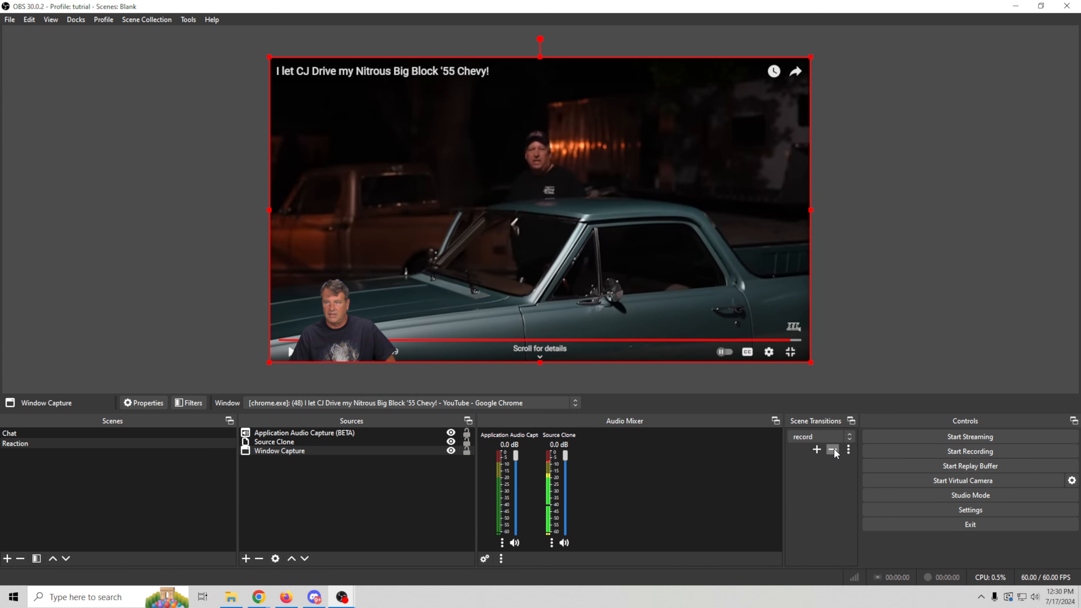
# Preview the record transition from its properties and test it by switching to the Chat scene and back to Reaction
pyautogui.click(848, 450)
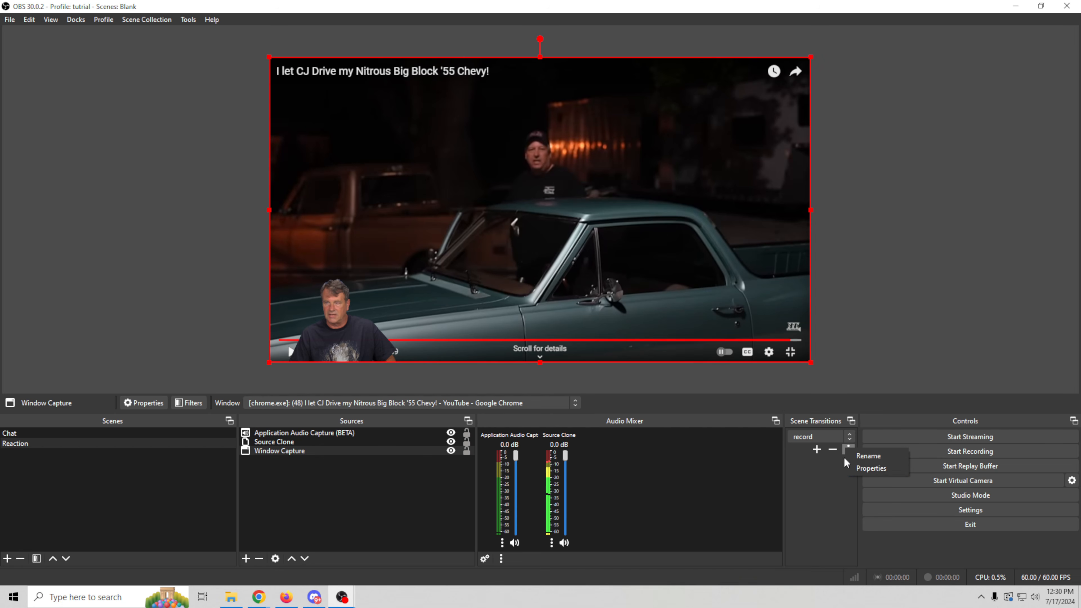
pyautogui.click(891, 469)
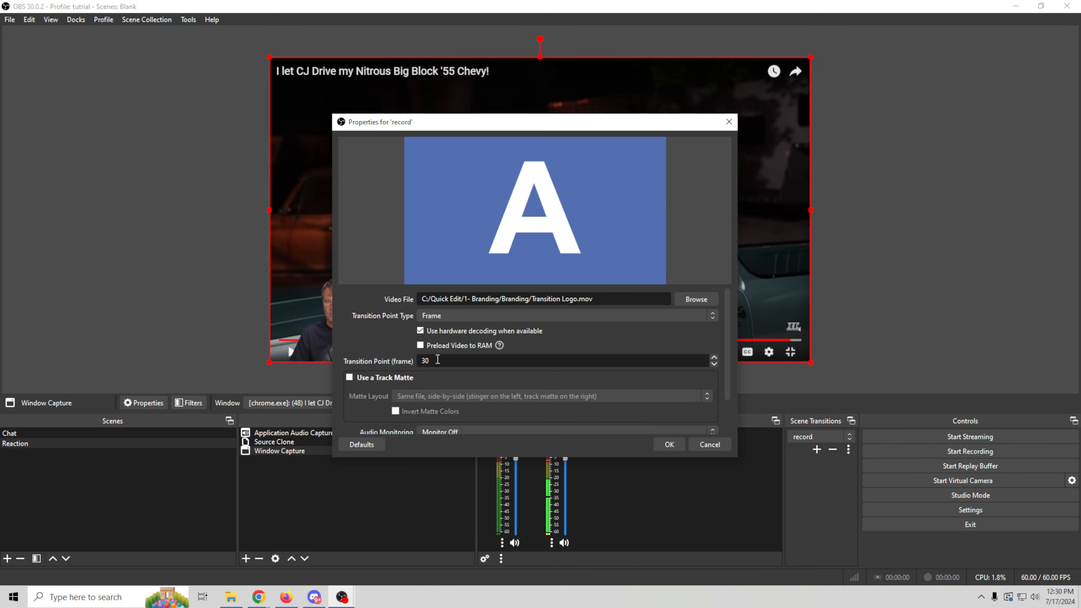
pyautogui.scroll(-2, 432, 408)
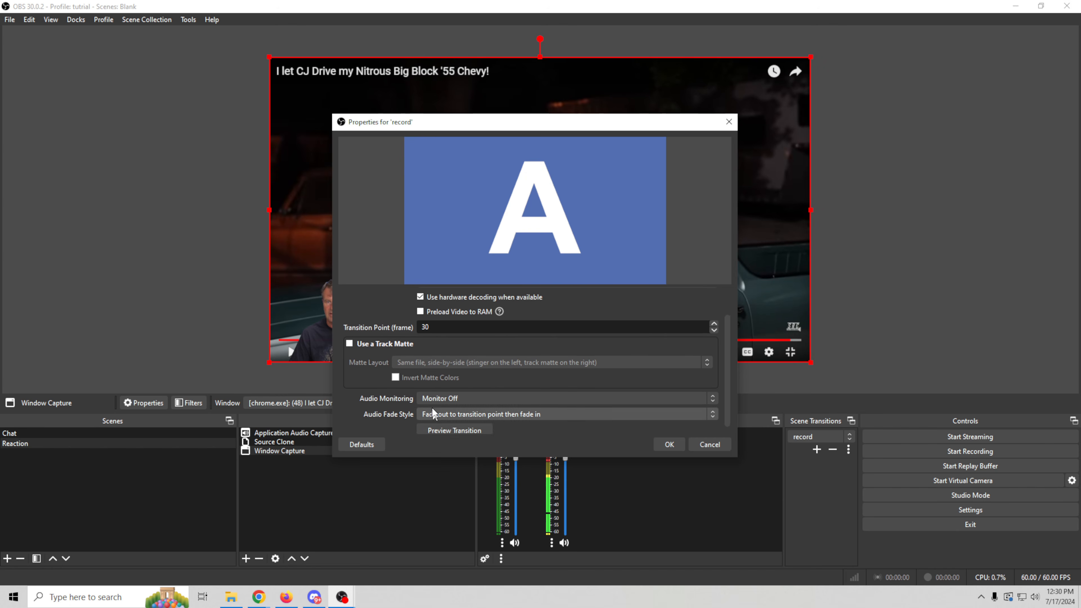
pyautogui.click(438, 423)
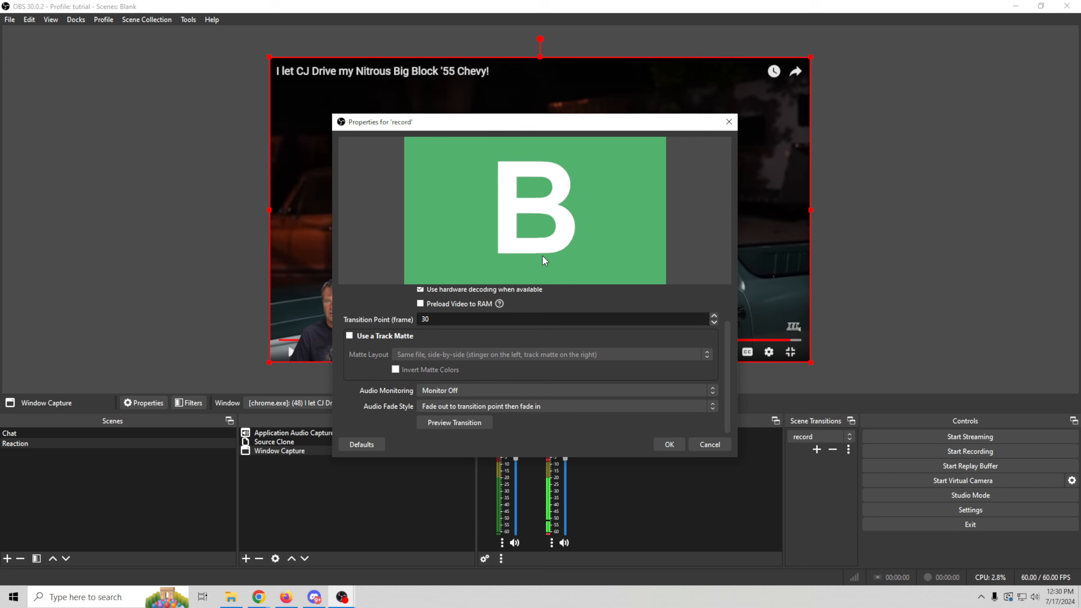
pyautogui.click(465, 424)
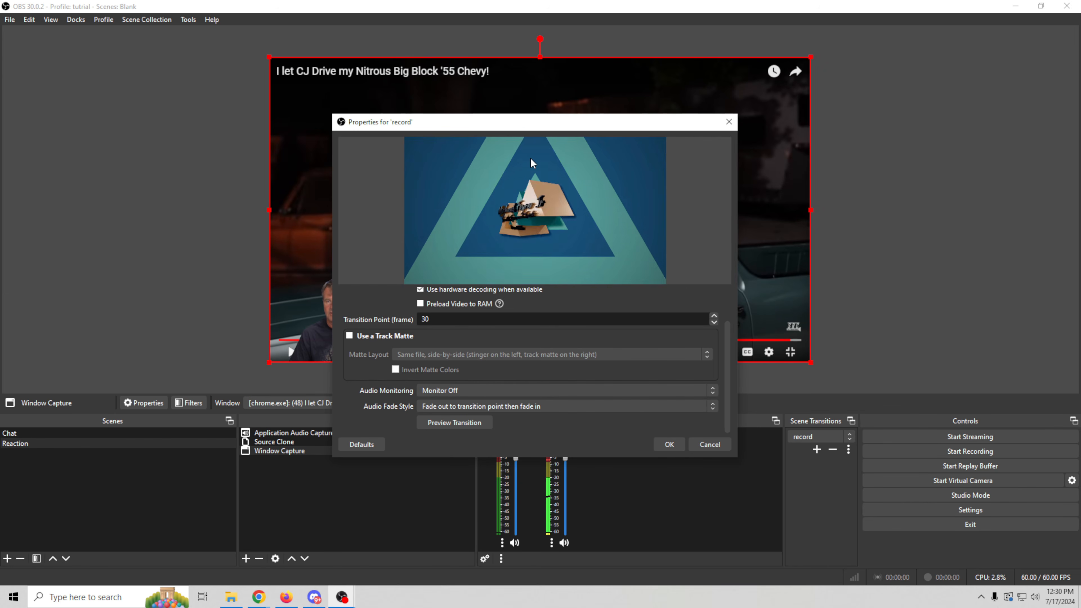
pyautogui.click(670, 443)
pyautogui.click(97, 431)
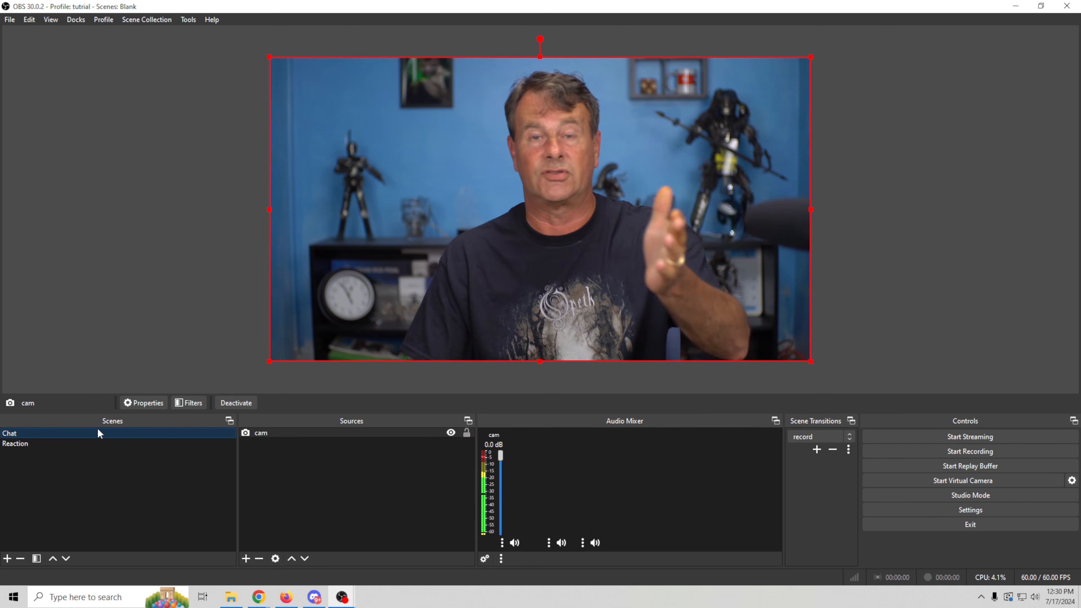
pyautogui.click(100, 443)
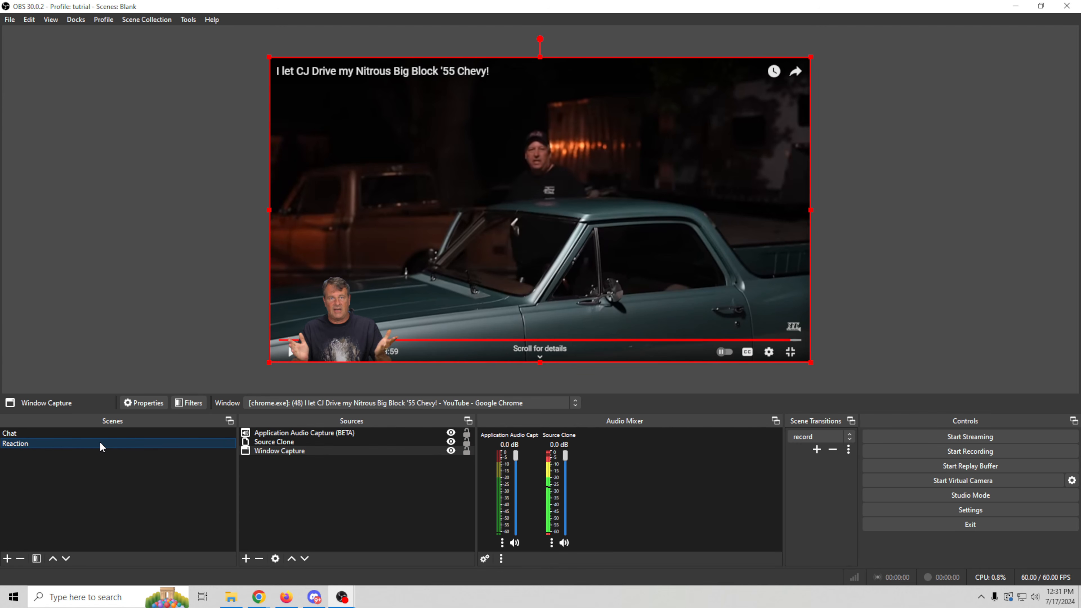
# Review the recording output settings, including format, encoder, audio tracks and bitrate, and close the settings without changes
pyautogui.click(900, 510)
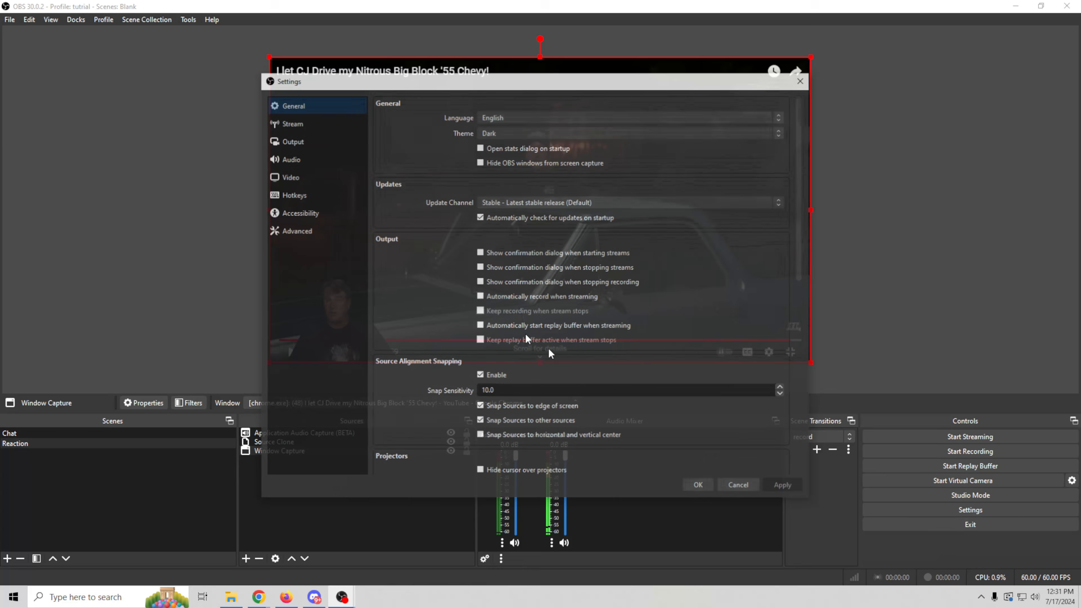
pyautogui.click(309, 141)
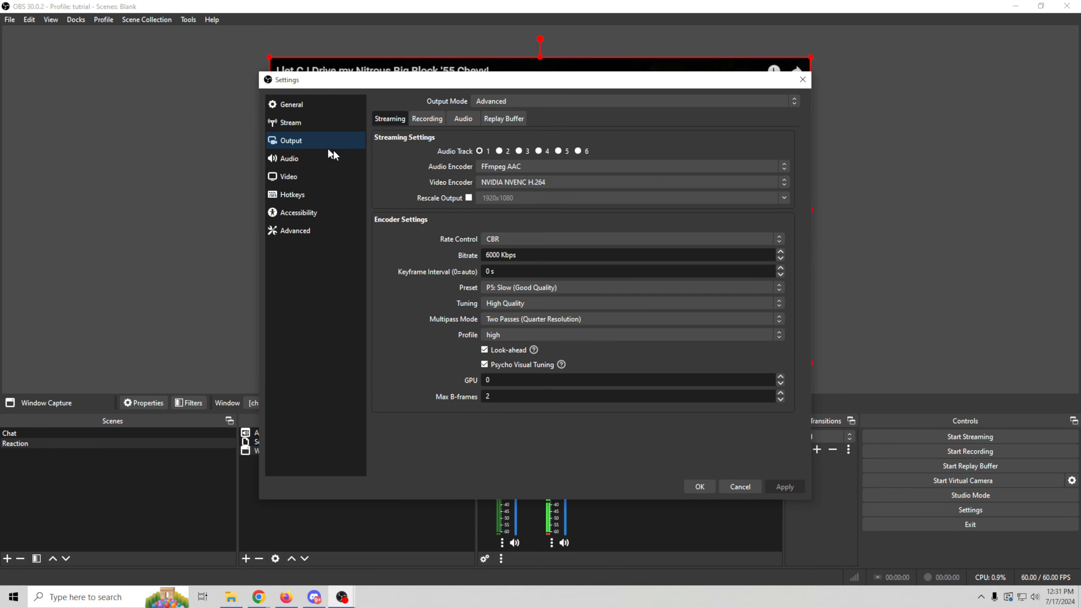
pyautogui.click(429, 119)
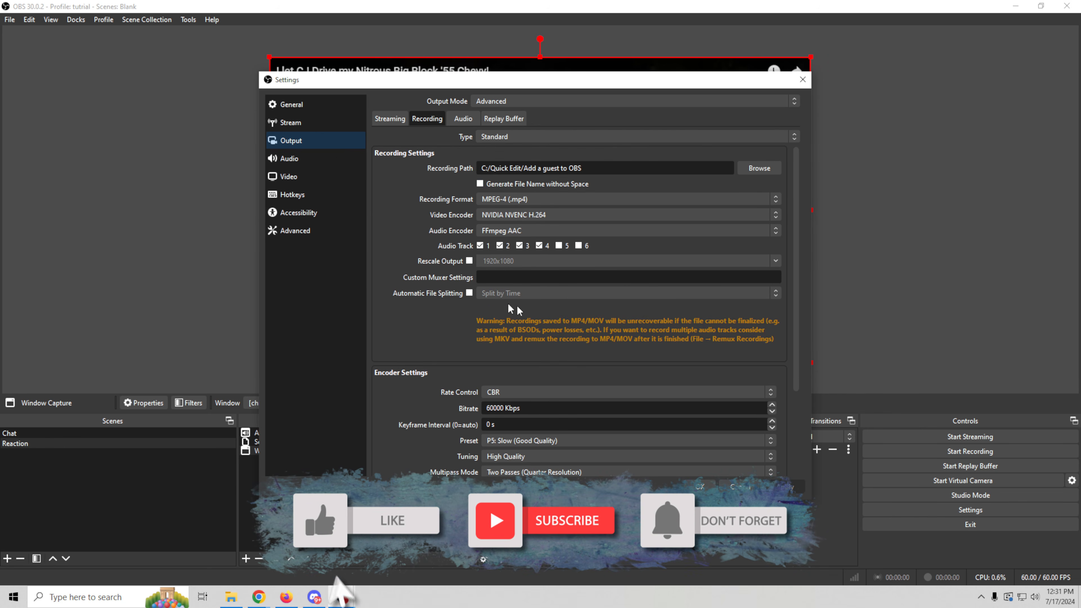
pyautogui.scroll(-3, 446, 337)
pyautogui.scroll(3, 446, 336)
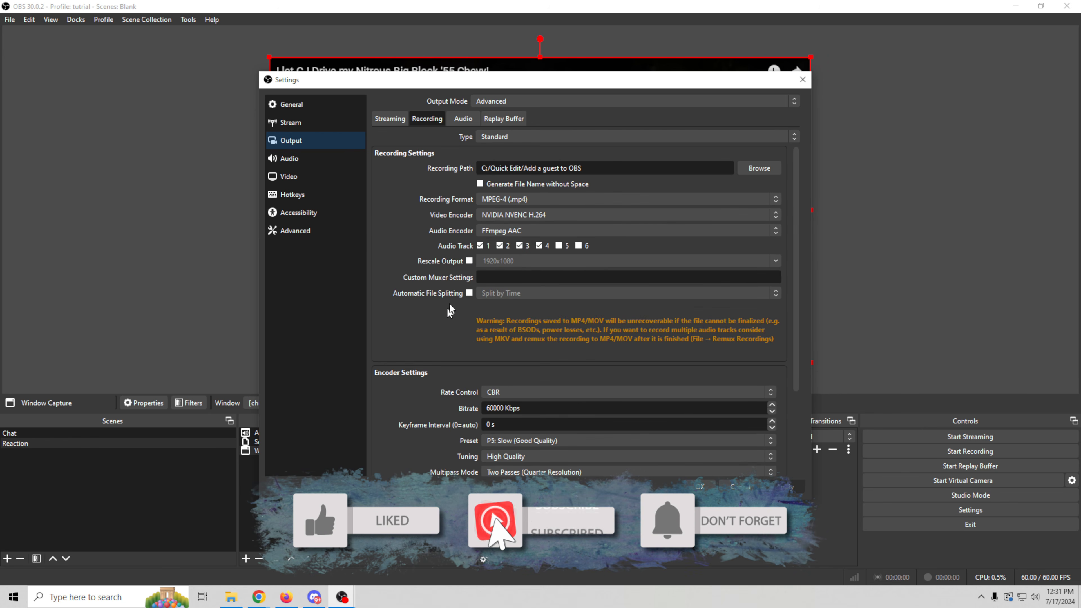
pyautogui.click(803, 80)
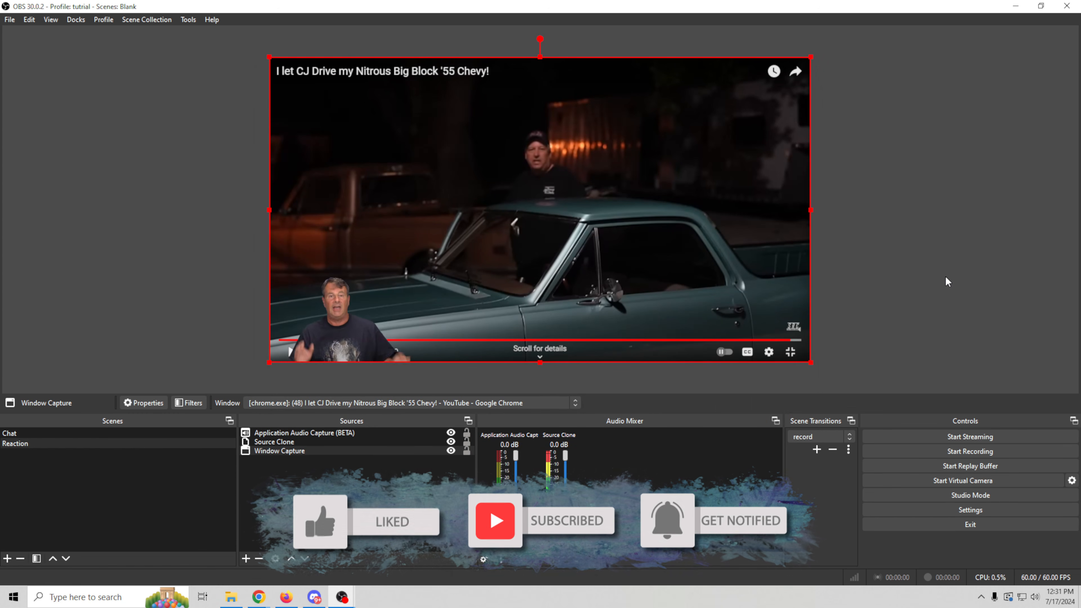